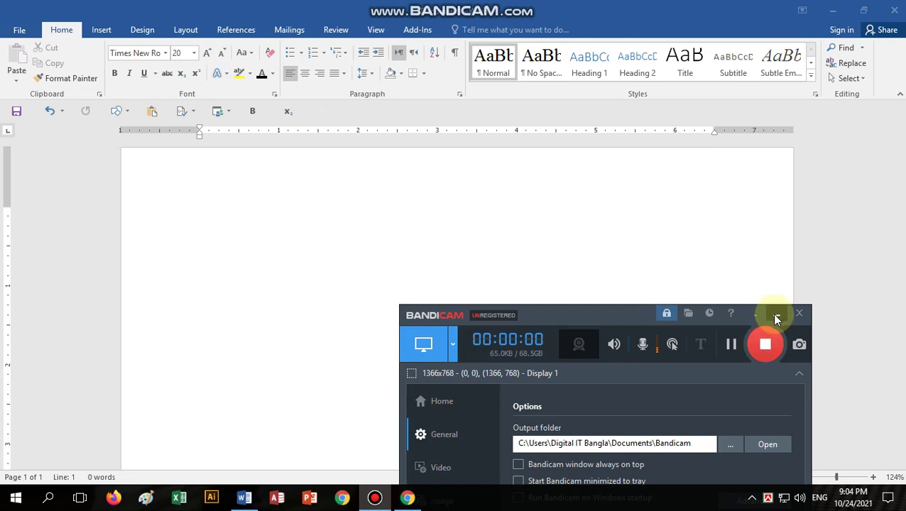
Minimize the Bandicam recorder and bring up Word's Insert ribbon over the blank document.
left_click(776, 314)
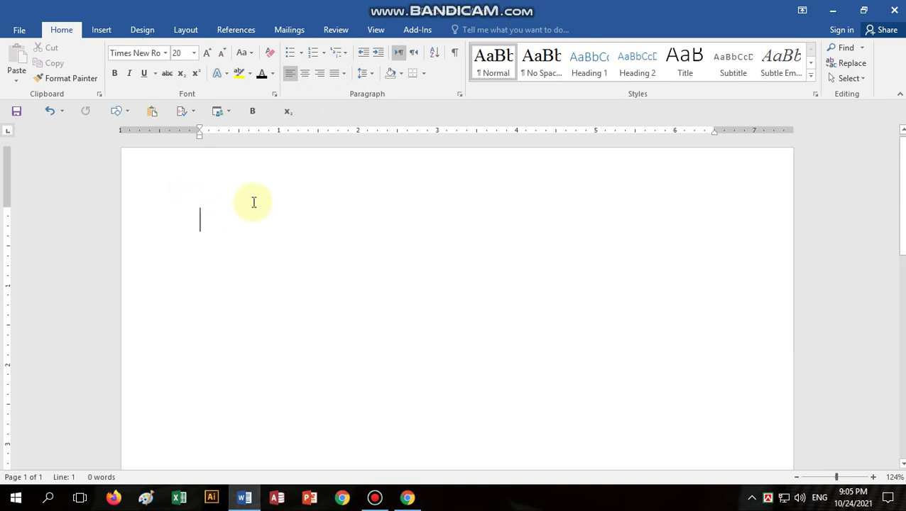
left_click(105, 32)
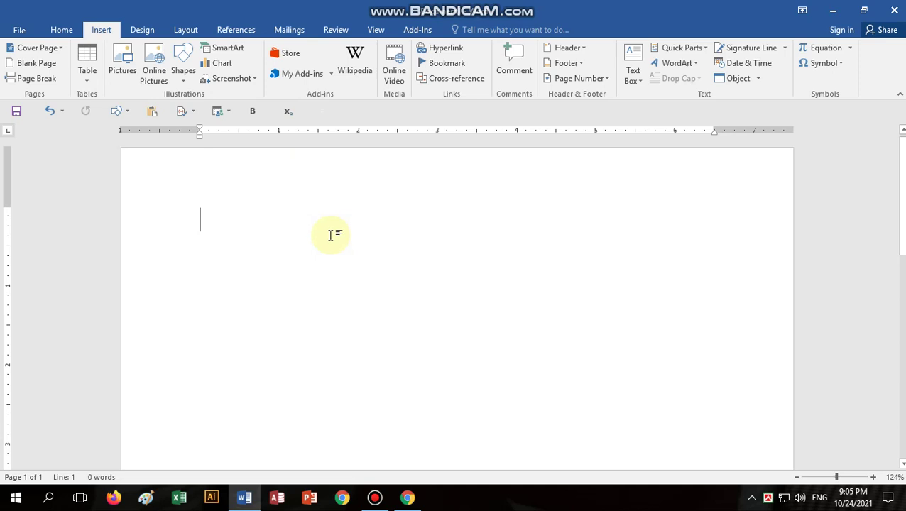
Add the Grid design from the Built-in Cover Page gallery as the document's first page.
scroll(330, 235, "down", 2, "ctrl")
scroll(330, 235, "down", 3, "ctrl")
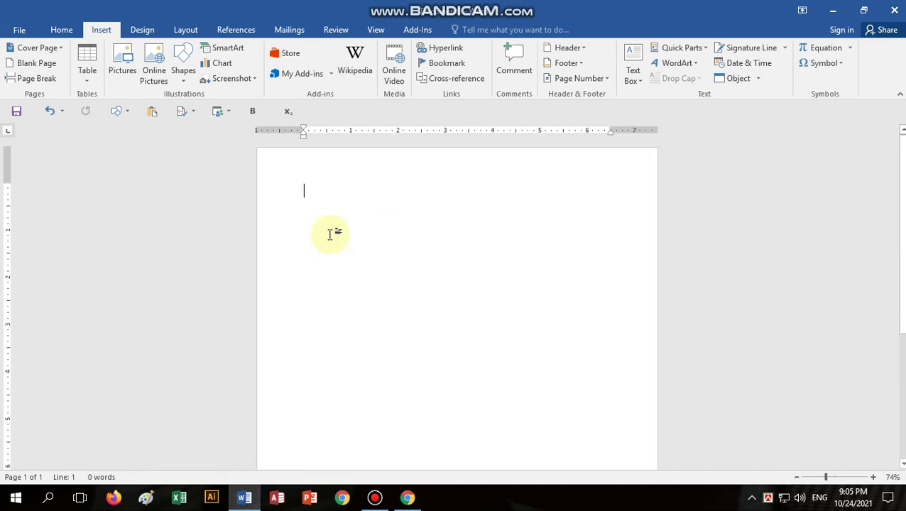
scroll(330, 235, "down", 1, "ctrl")
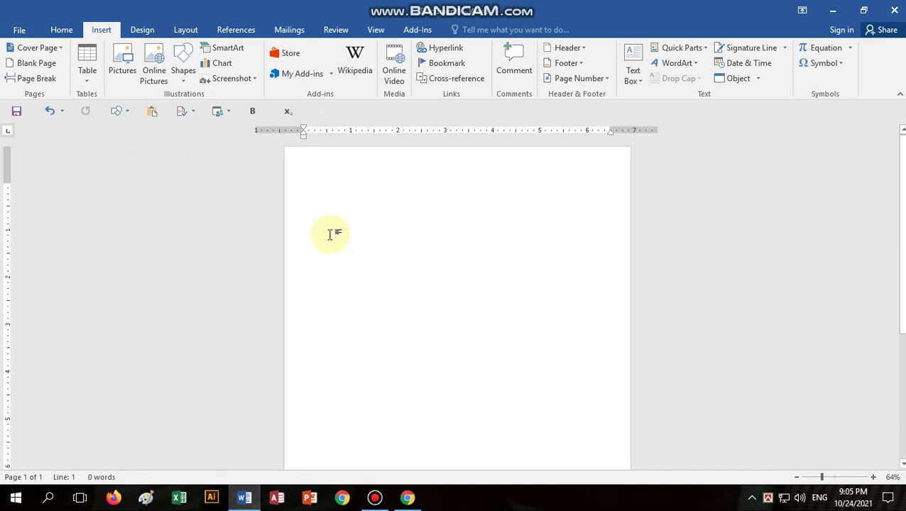
left_click(60, 48)
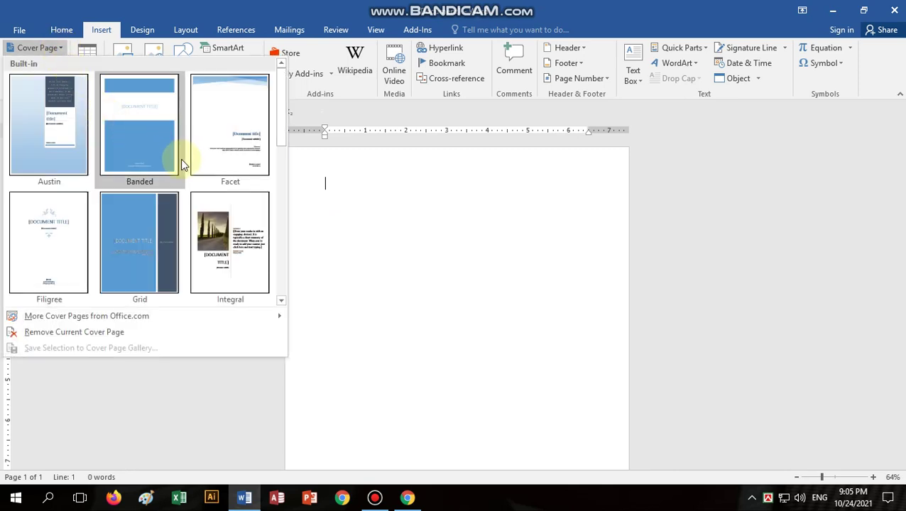
left_click(135, 140)
scroll(145, 212, "down", 4)
scroll(143, 239, "up", 3)
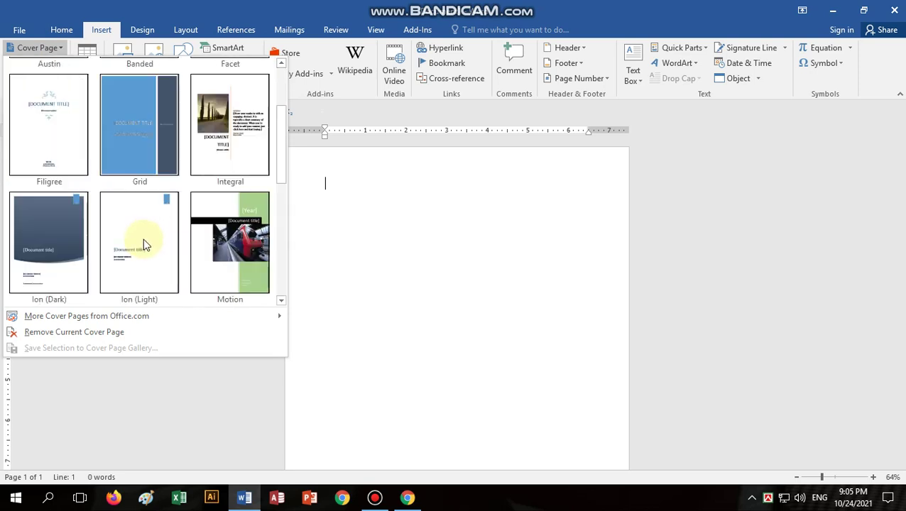
scroll(142, 238, "up", 1)
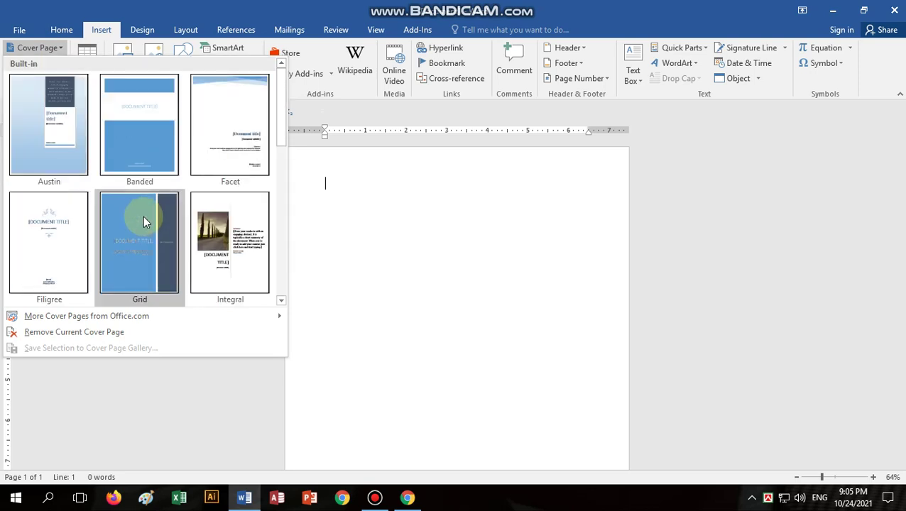
left_click(135, 221)
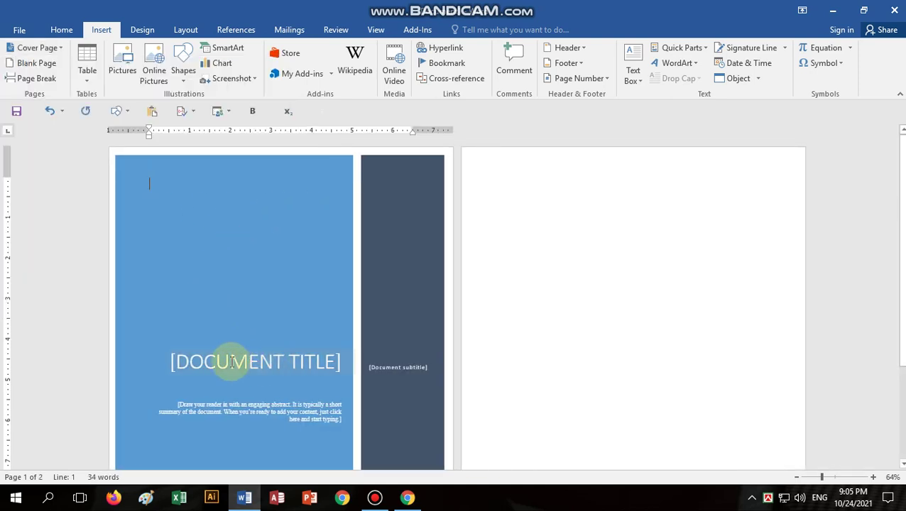
Type MS-WORD-2016 into the [DOCUMENT TITLE] placeholder and select the whole title.
left_click(228, 359)
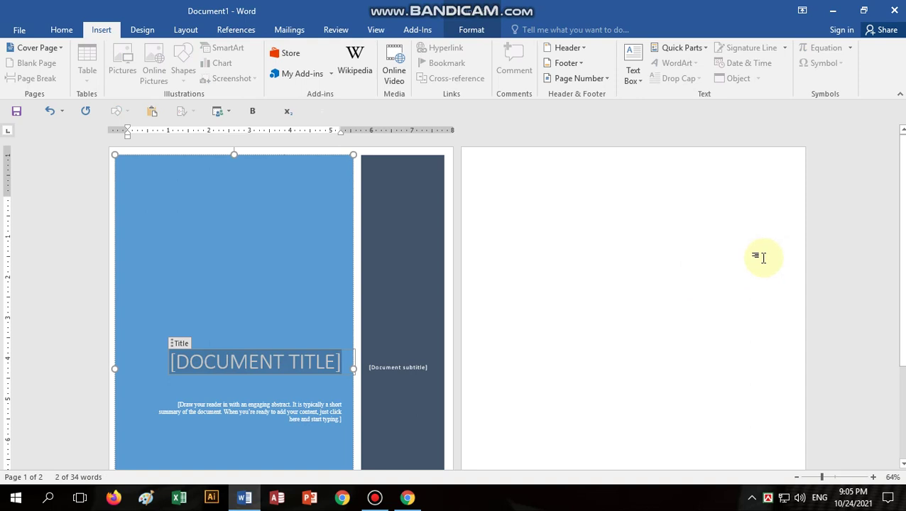
type("MS")
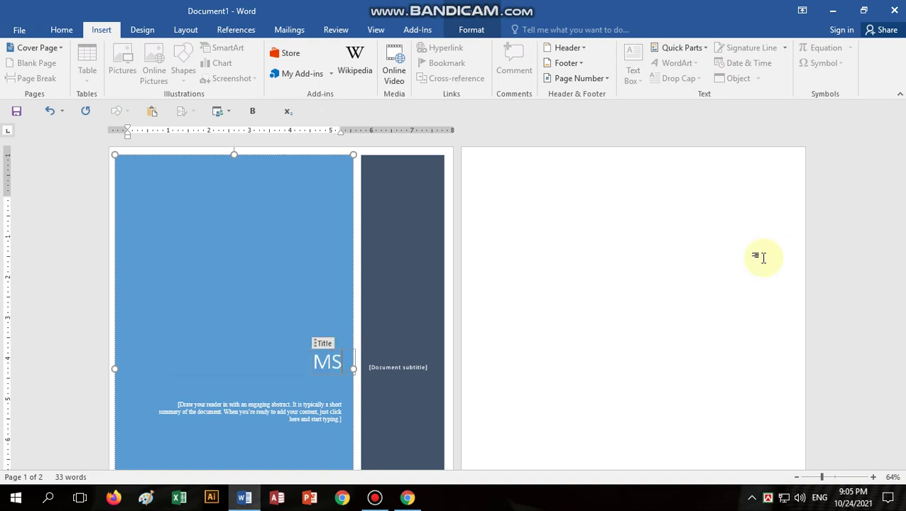
type("-")
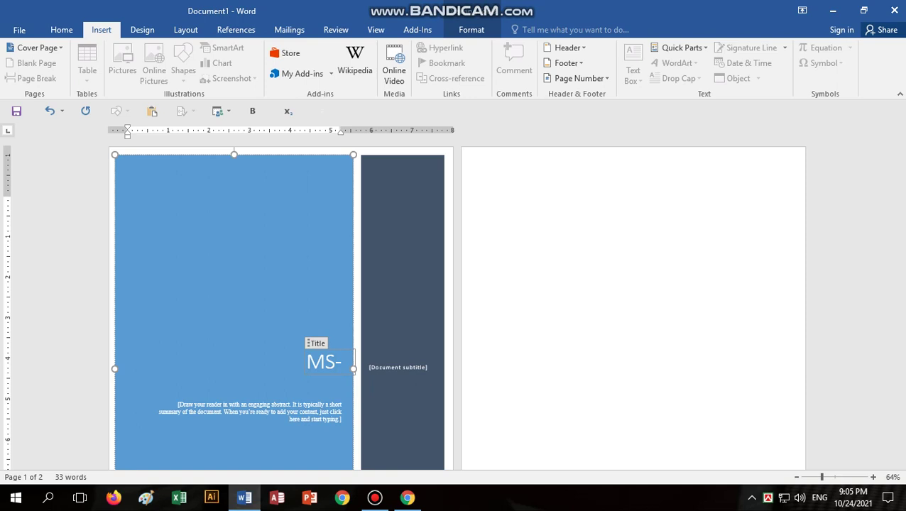
type("WOR")
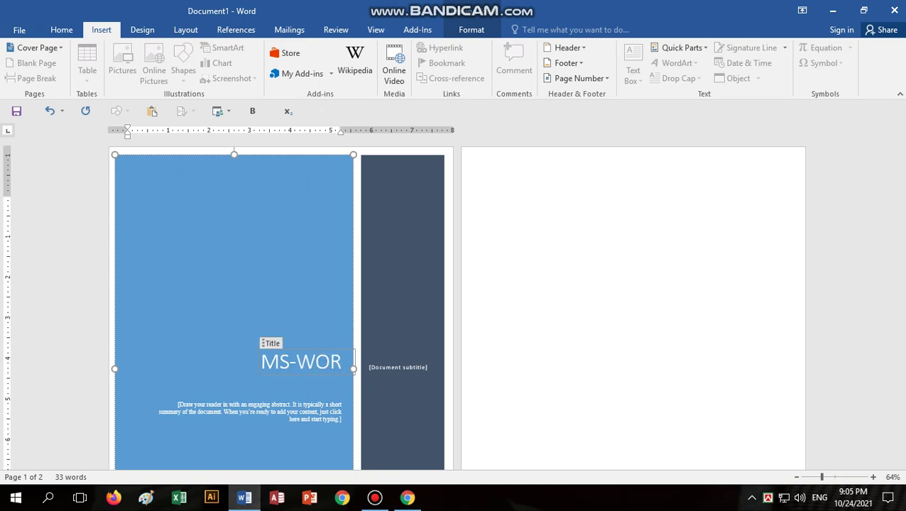
type("D-")
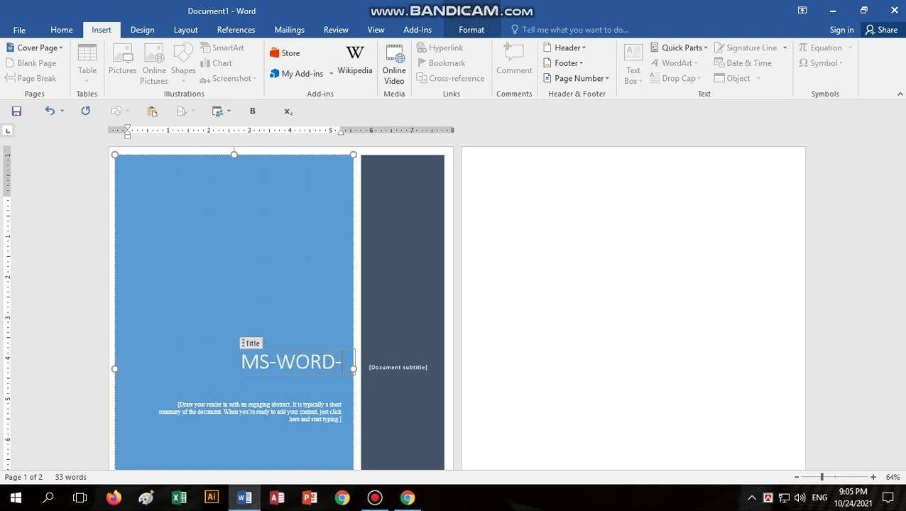
type("201")
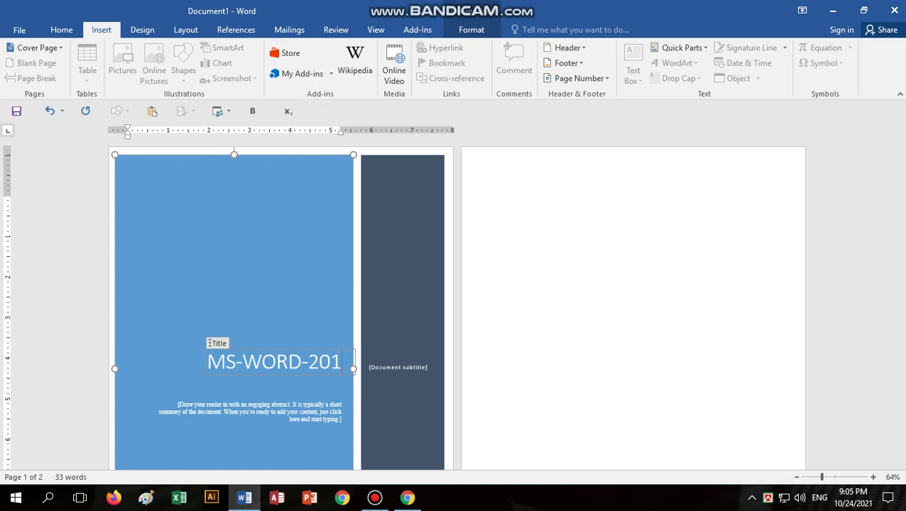
type("6")
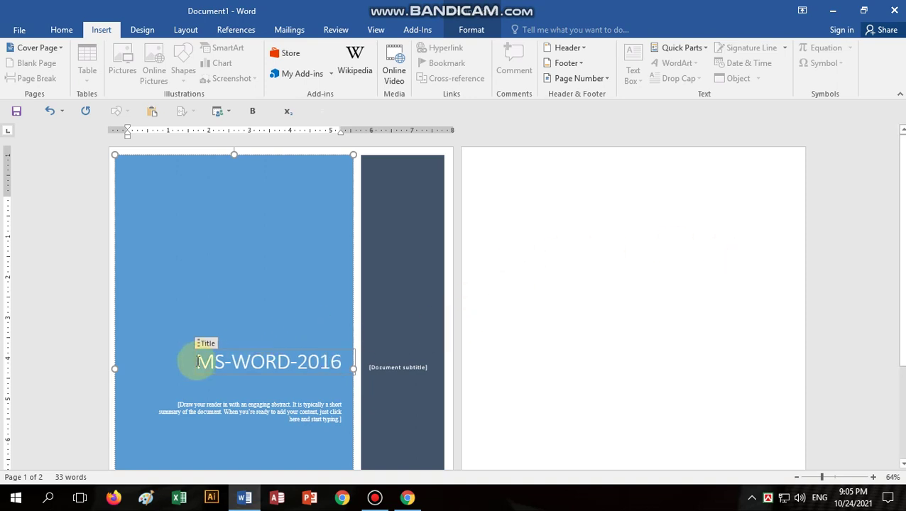
scroll(224, 362, "up", 4)
scroll(237, 353, "up", 2)
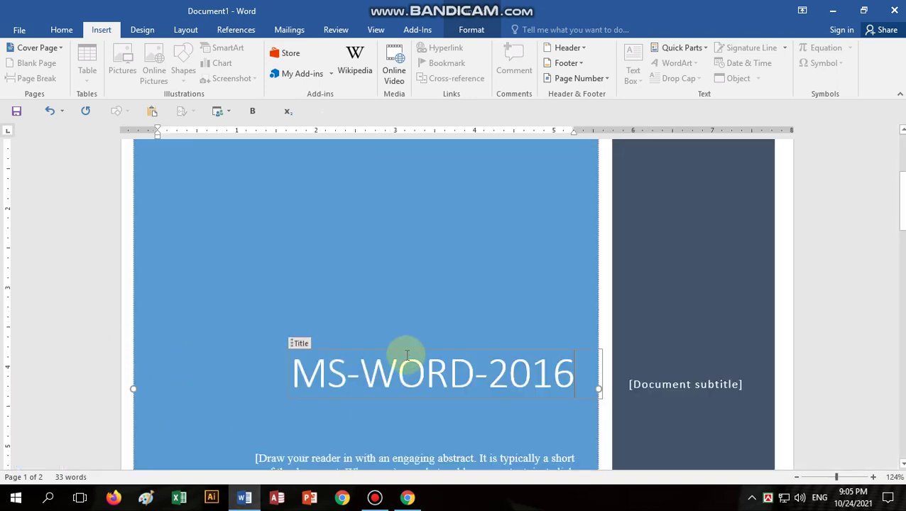
left_click_drag(293, 369, 550, 369)
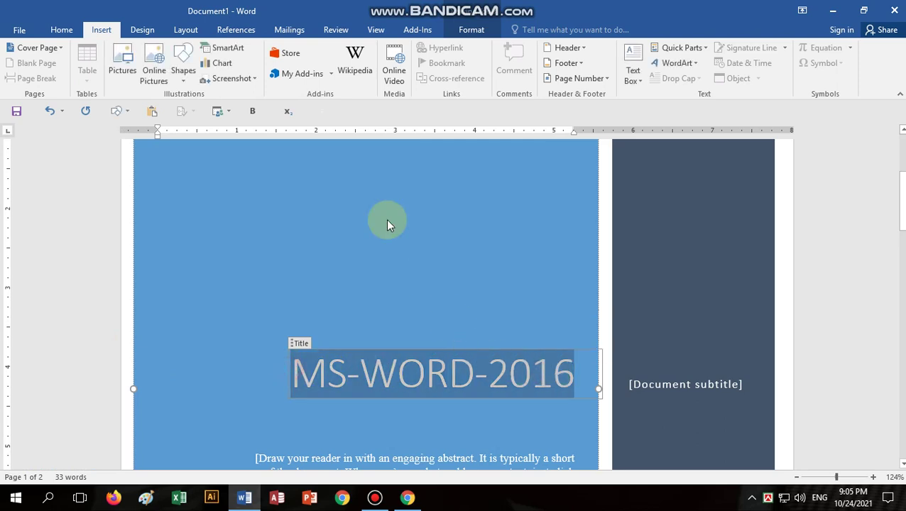
left_click(61, 29)
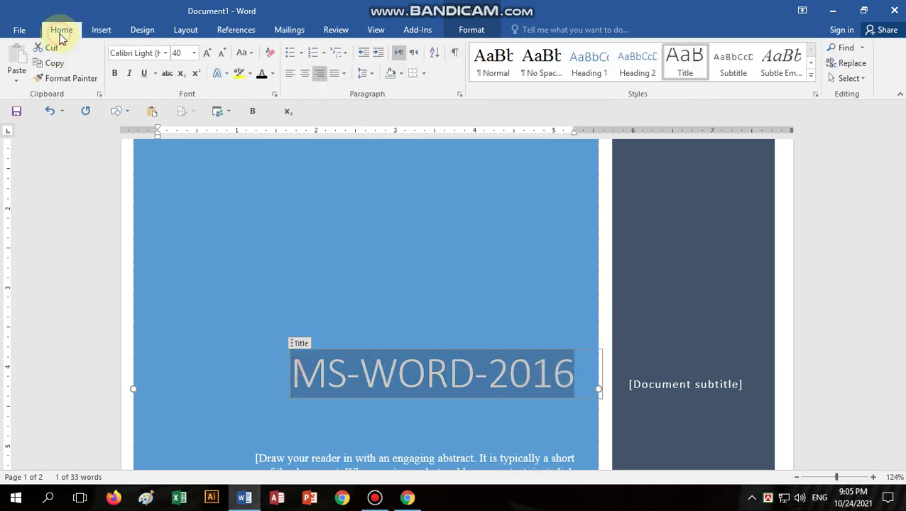
Format the MS-WORD-2016 title with yellow font color, bold and the Eras Demi ITC font.
left_click(273, 73)
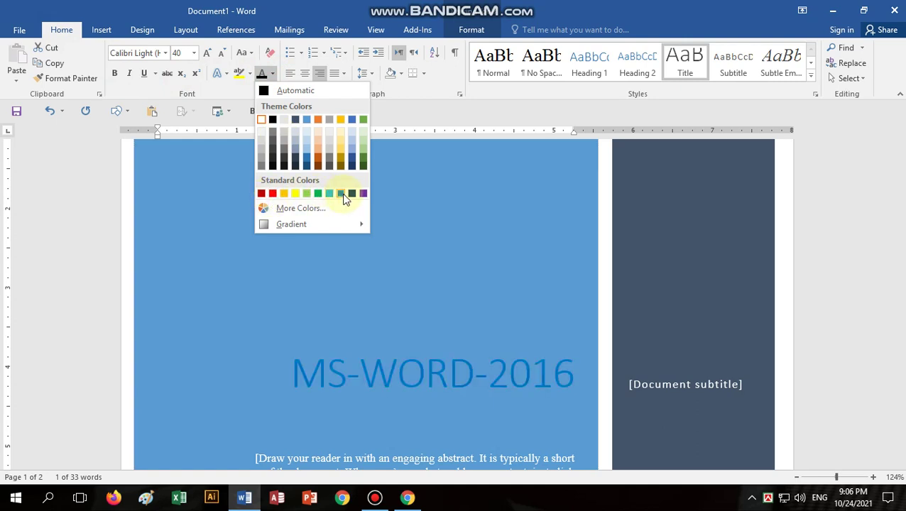
left_click(299, 194)
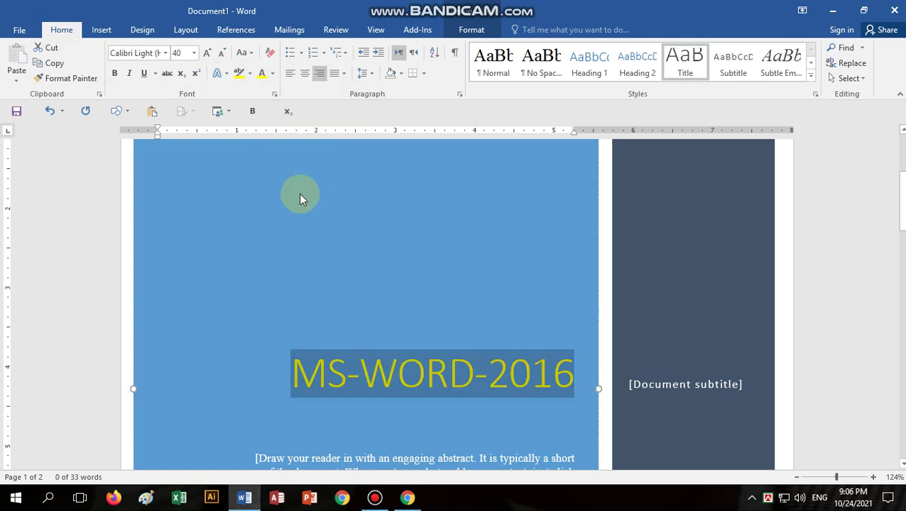
left_click(115, 73)
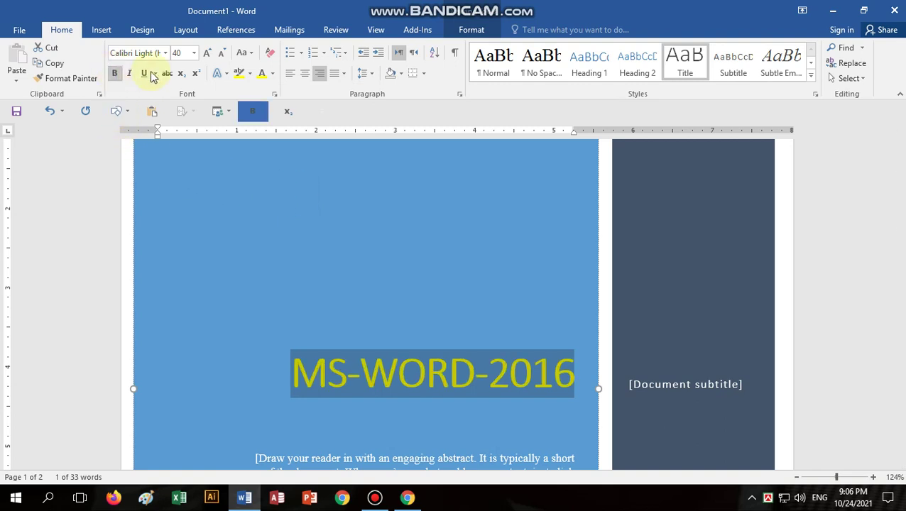
left_click(164, 53)
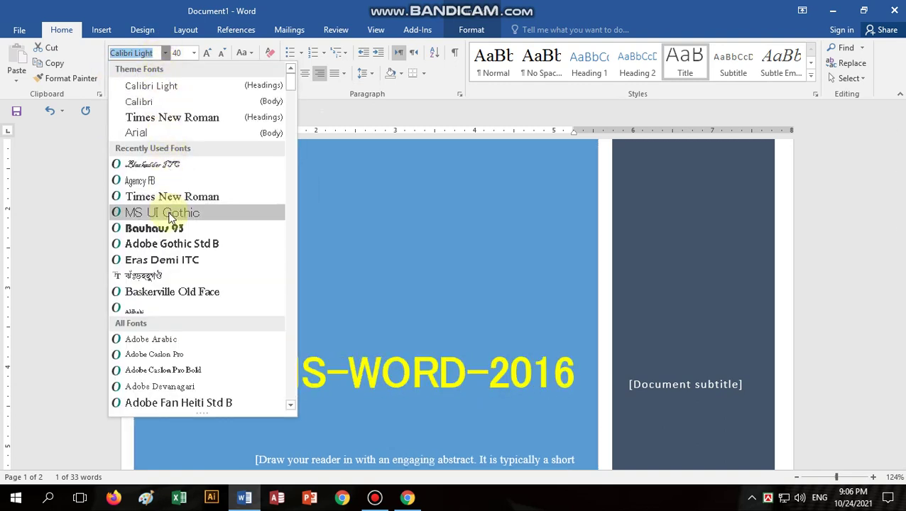
left_click(173, 266)
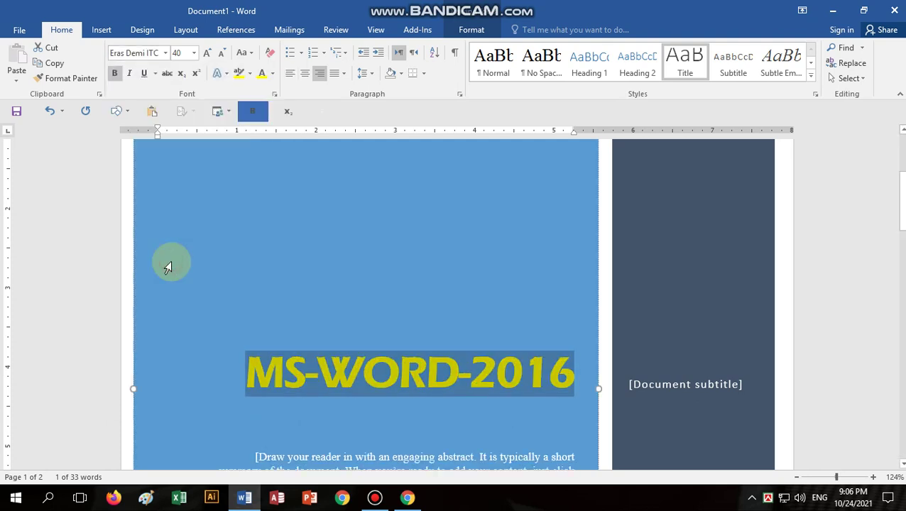
scroll(373, 271, "up", 3)
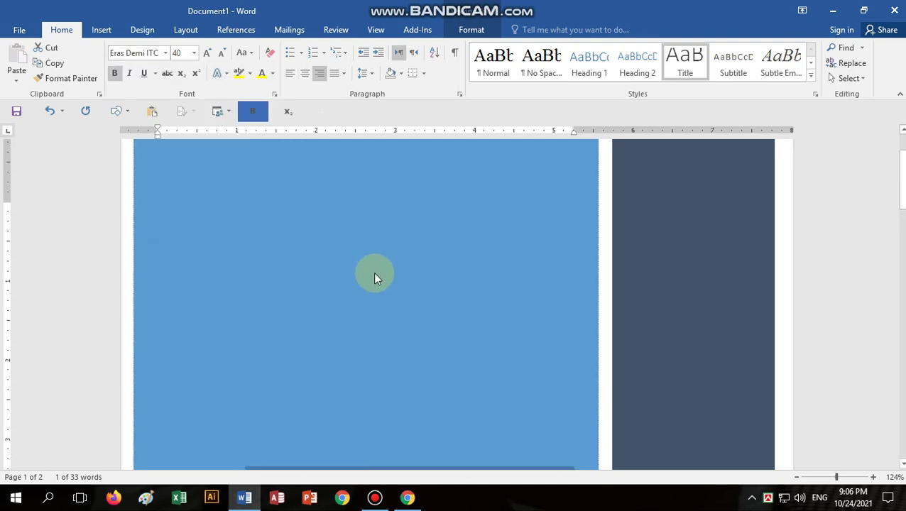
Fill the large cover panel with red, then apply a light From Center gradient variation.
left_click(333, 176)
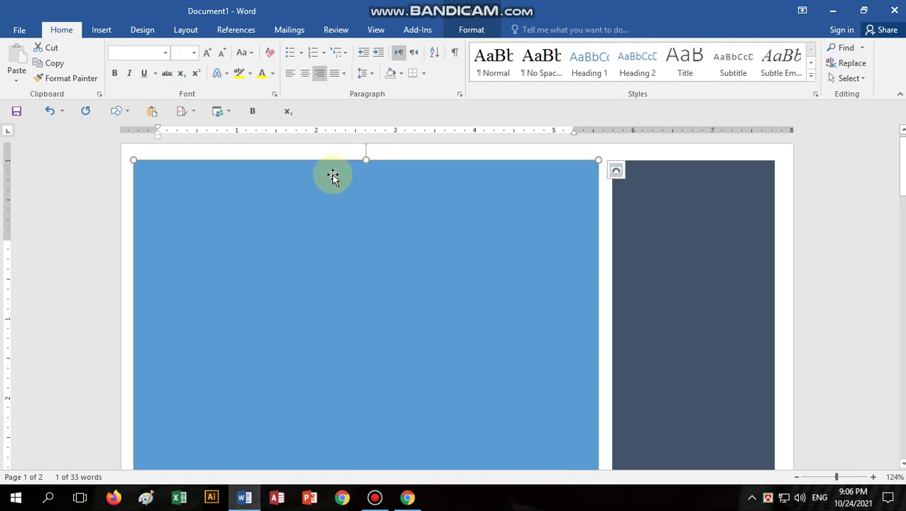
left_click(482, 33)
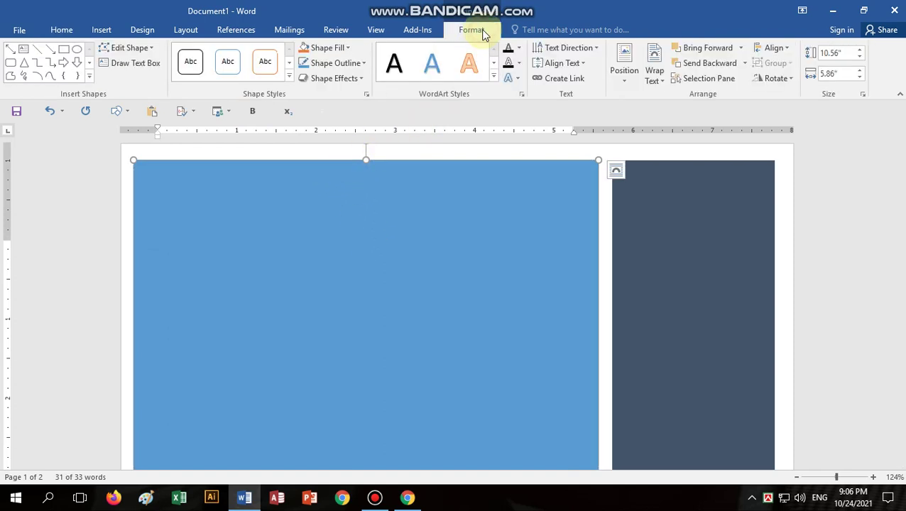
left_click(341, 50)
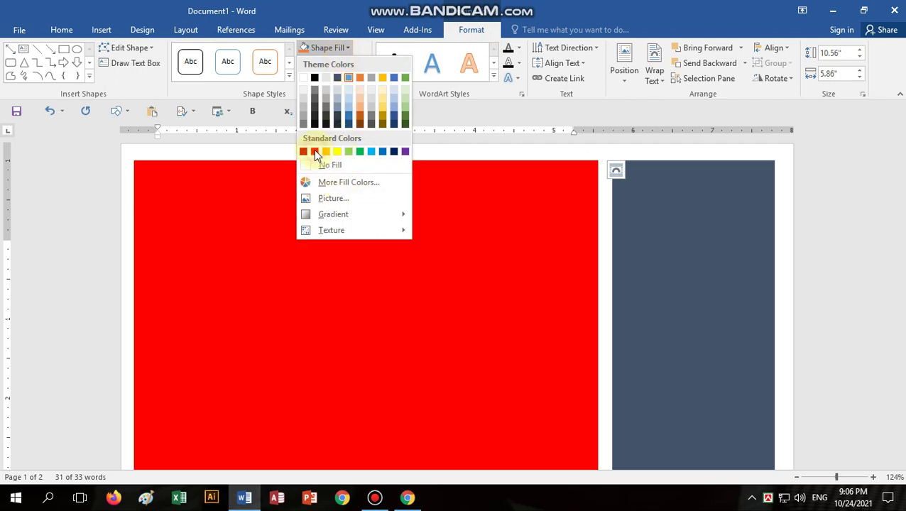
left_click(314, 151)
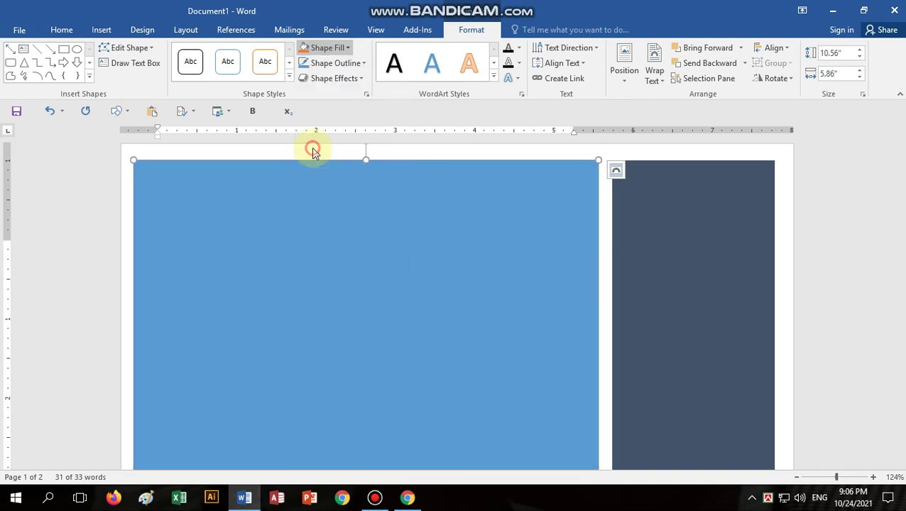
left_click(335, 47)
mouse_move(333, 214)
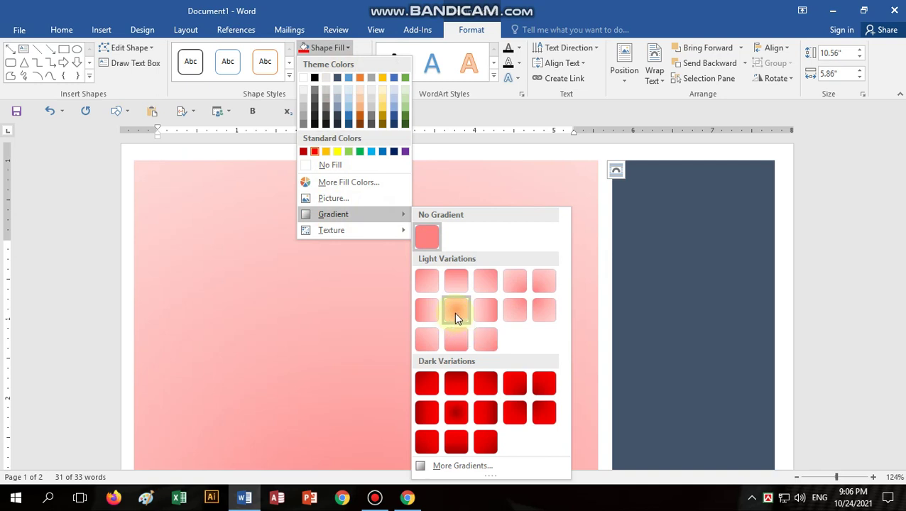
left_click(455, 316)
scroll(452, 318, "down", 3)
scroll(452, 318, "down", 3)
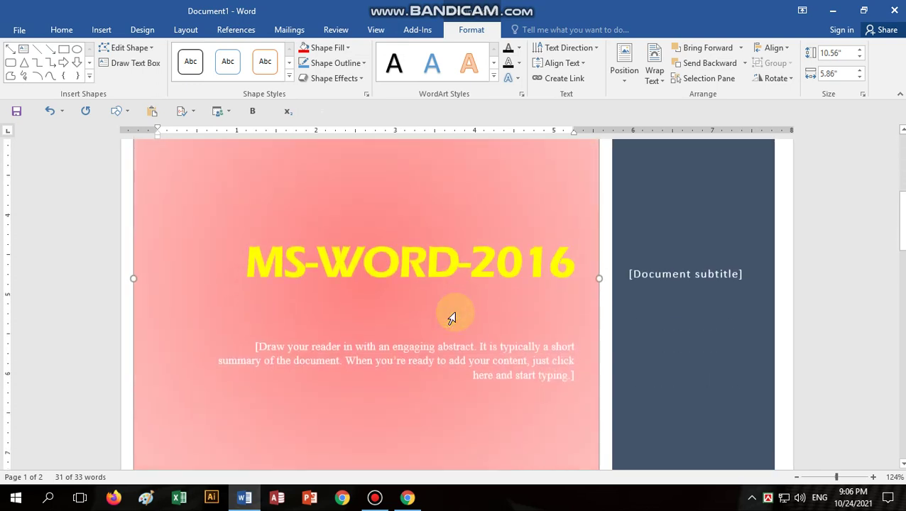
scroll(453, 317, "down", 3)
scroll(457, 313, "up", 3)
scroll(457, 312, "up", 3)
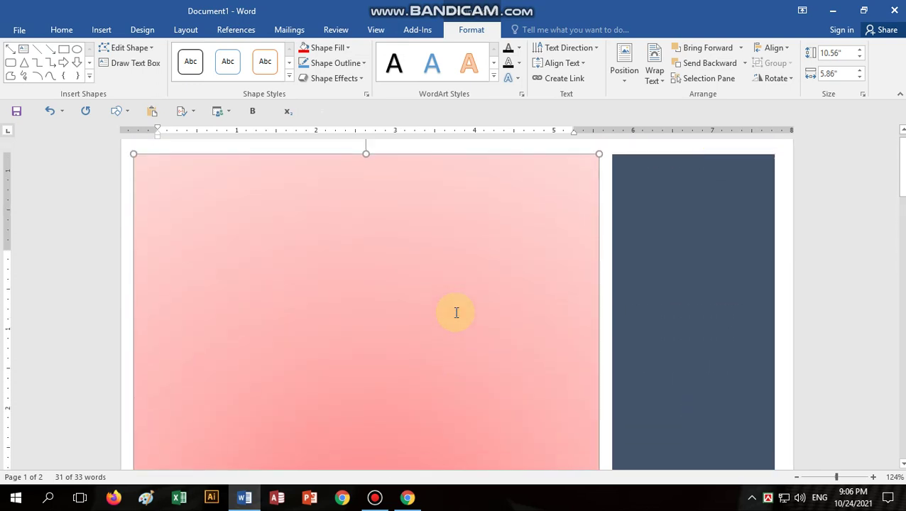
left_click(650, 175)
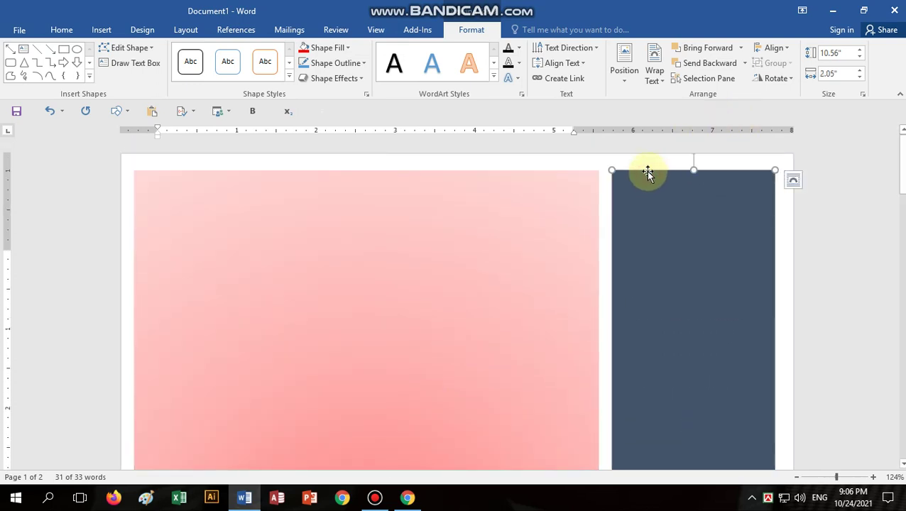
Fill the sidebar rectangle with Standard green and place the cursor on page 2.
left_click(334, 48)
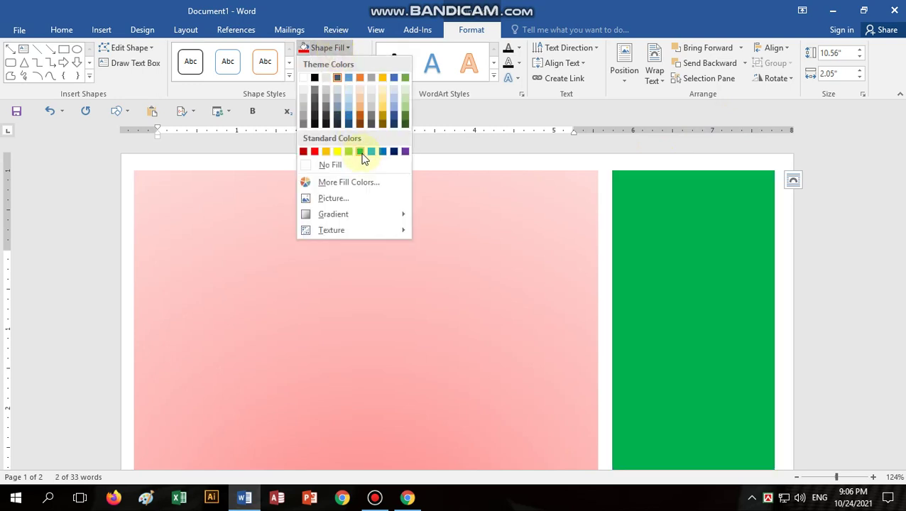
left_click(360, 151)
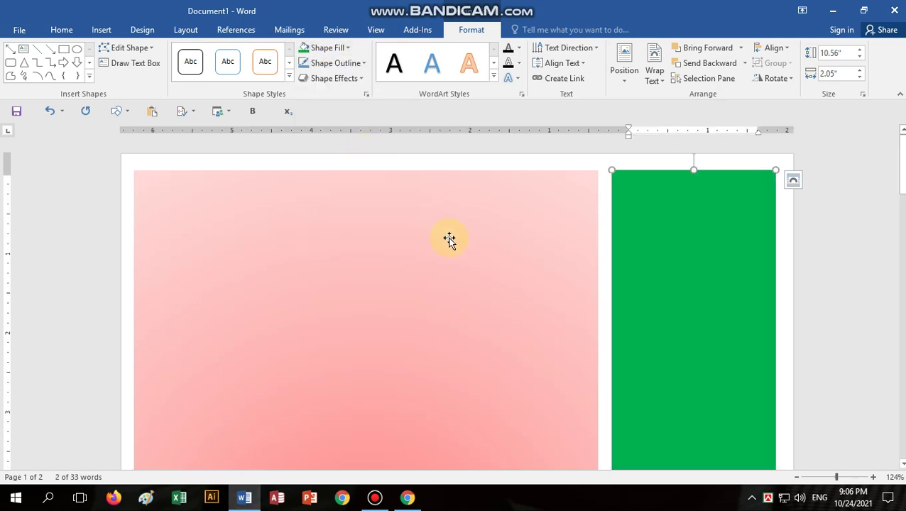
scroll(449, 242, "down", 4)
scroll(448, 242, "down", 3)
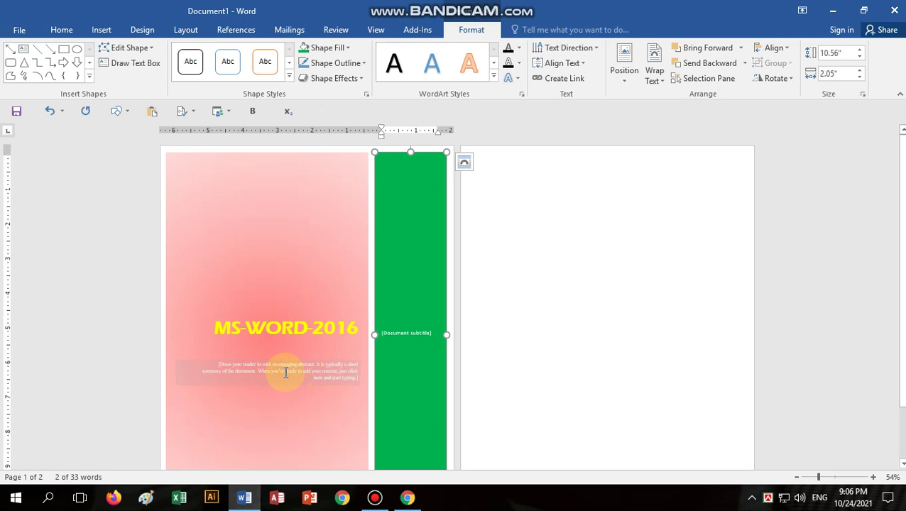
left_click(497, 169)
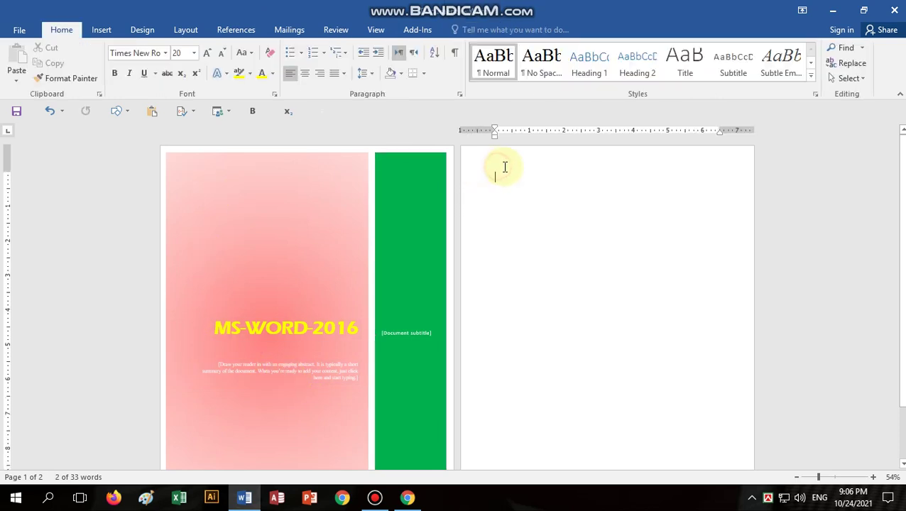
Insert a blank page and write 'A quick brown fox jumps over the lazy dog.' on it.
left_click(101, 30)
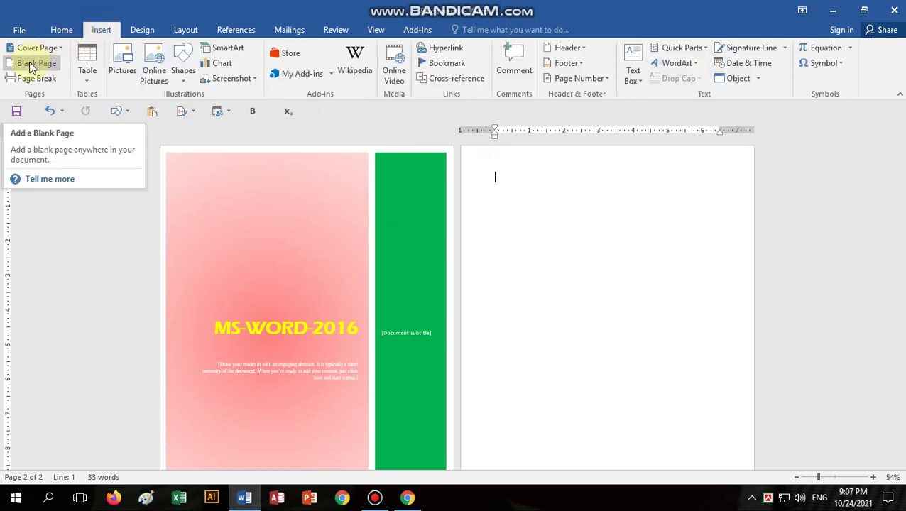
left_click(29, 63)
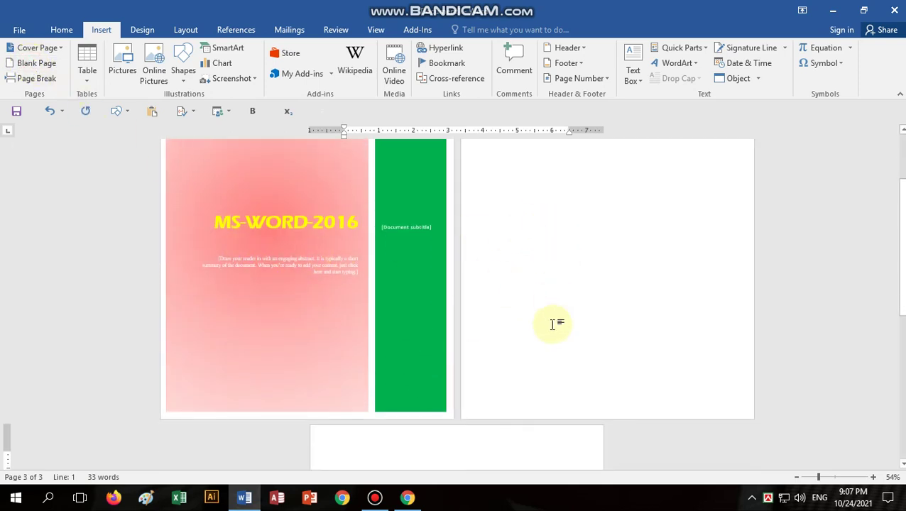
scroll(511, 348, "down", 2)
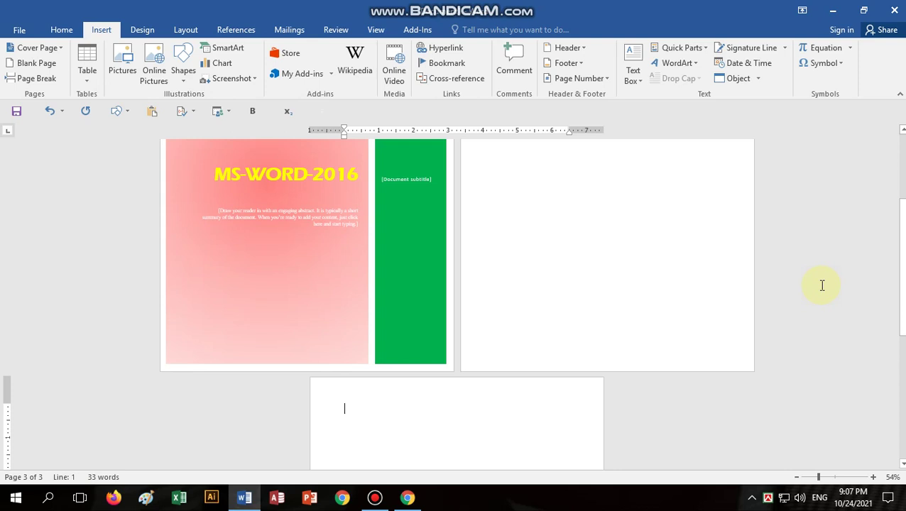
type("a")
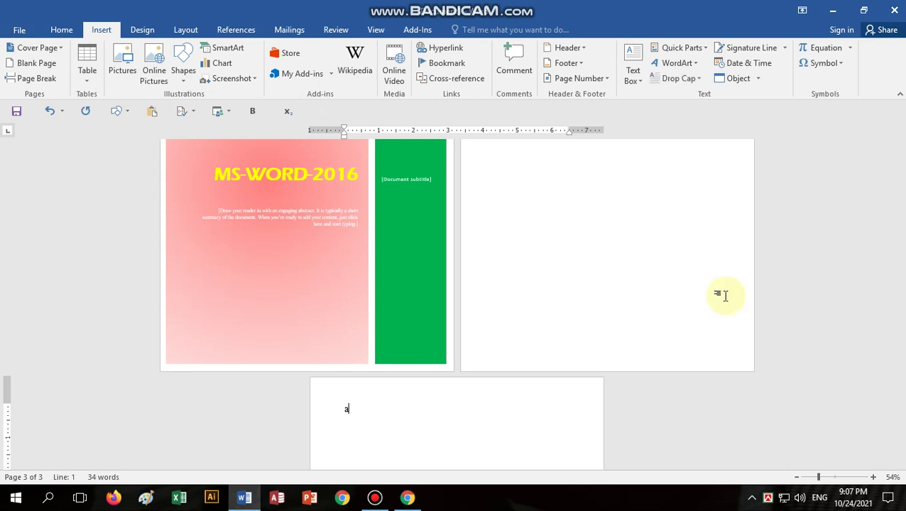
scroll(779, 420, "up", 3, "ctrl")
scroll(511, 386, "up", 2, "ctrl")
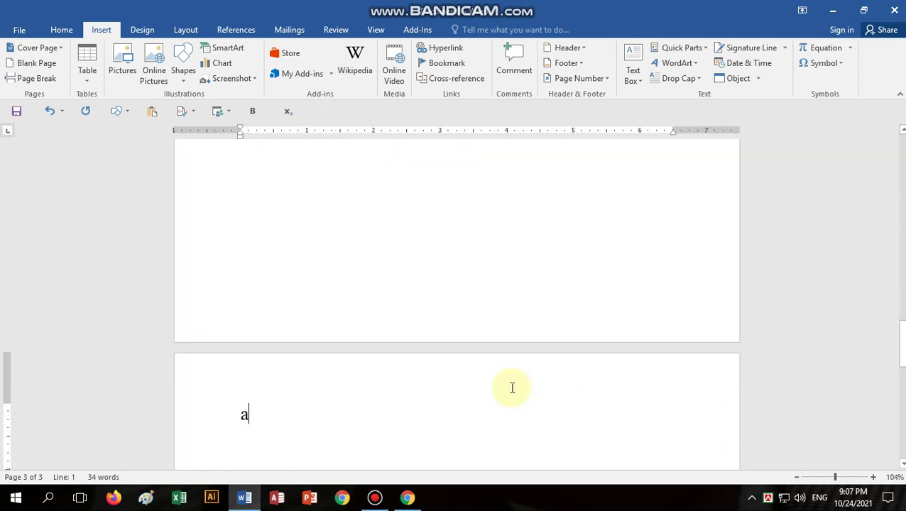
key("BackSpace")
type("A")
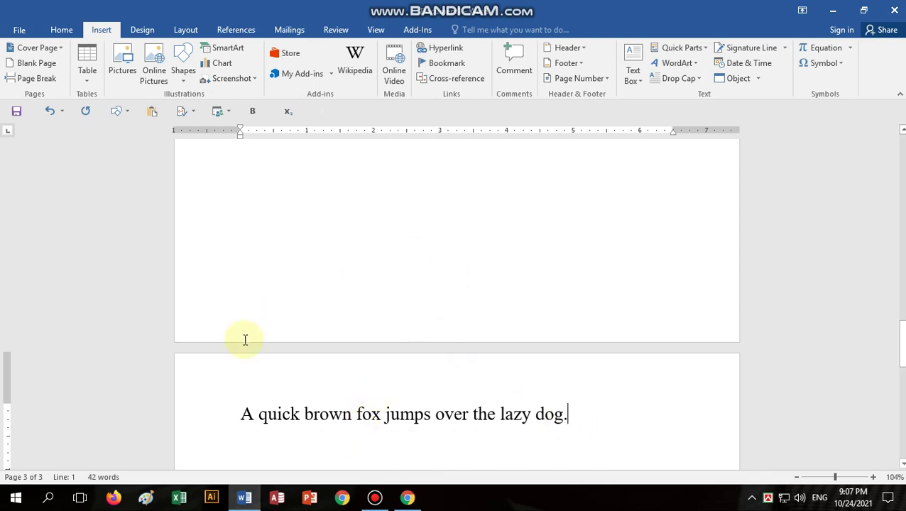
Select the fox sentence on page 3 and copy it to the clipboard.
left_click(235, 412)
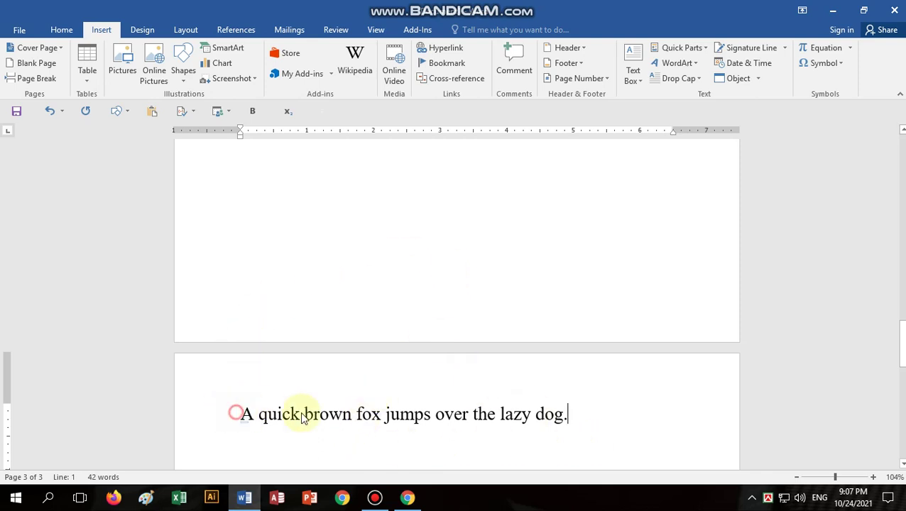
left_click_drag(302, 417, 614, 406)
scroll(613, 405, "up", 3, "ctrl")
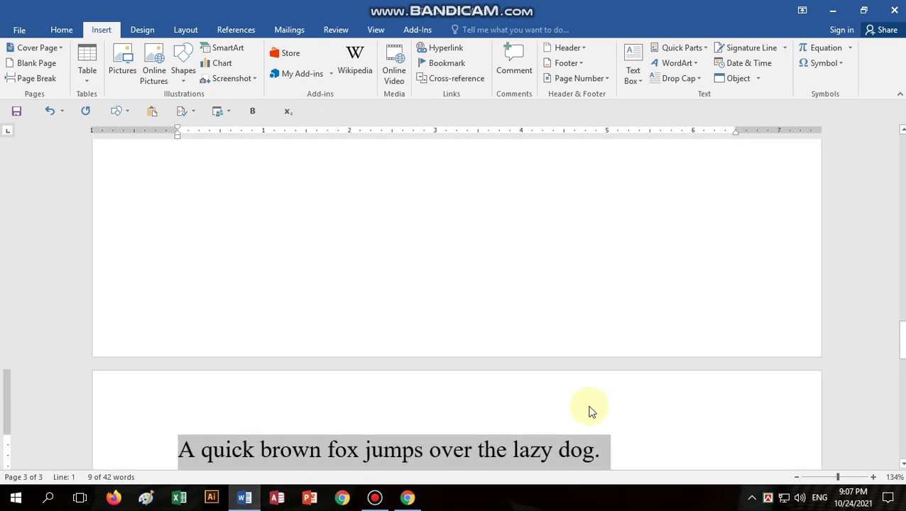
scroll(592, 411, "down", 3)
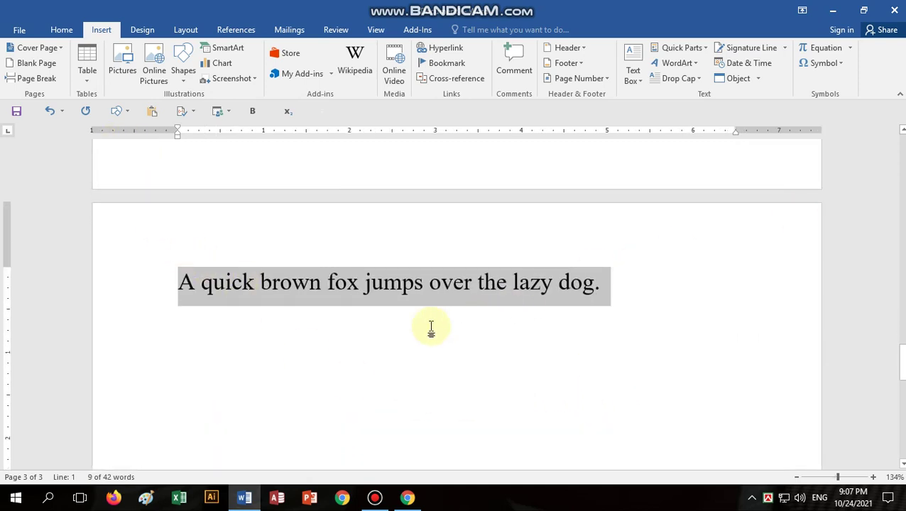
left_click(60, 30)
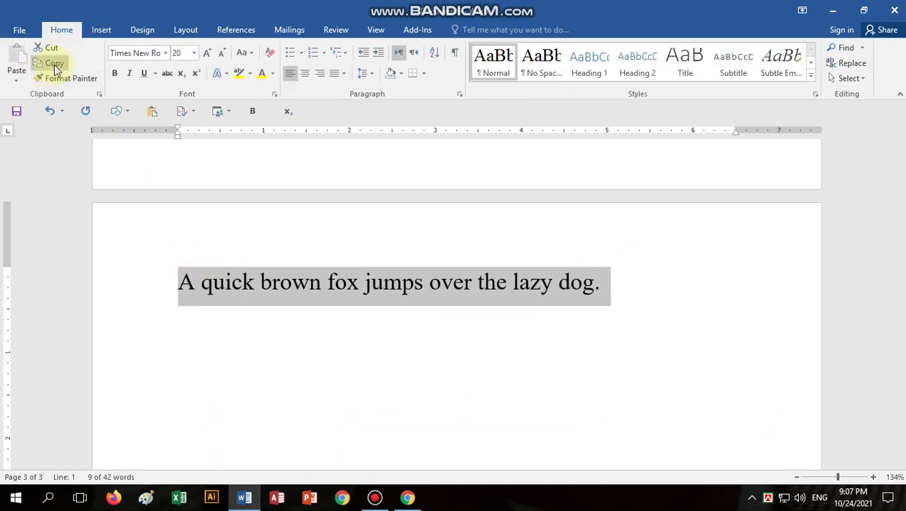
left_click(54, 65)
Paste the fox sentence repeatedly with Ctrl+V until the filler text reaches page 9.
left_click(16, 57)
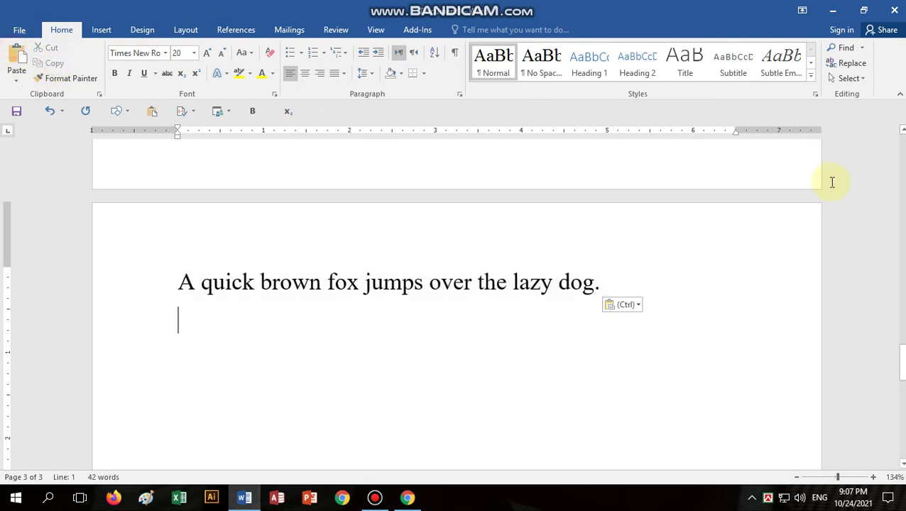
left_click(178, 282)
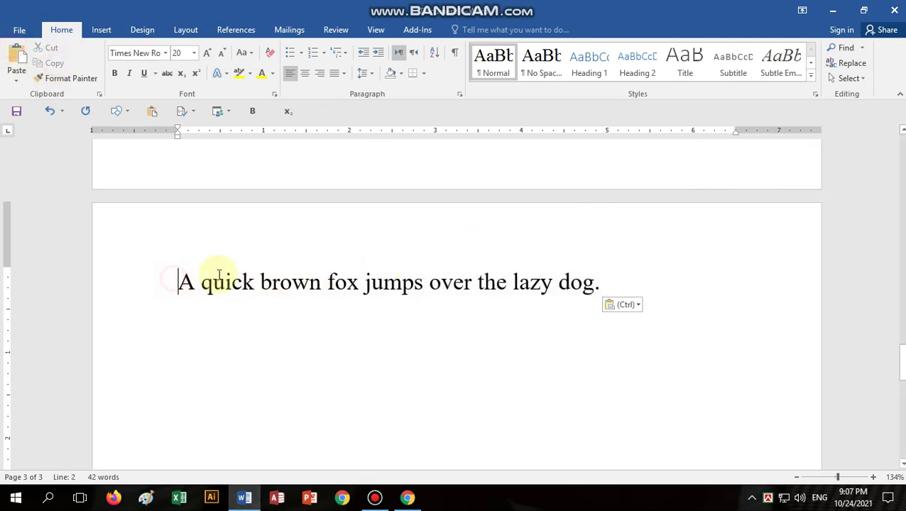
left_click_drag(177, 282, 753, 272)
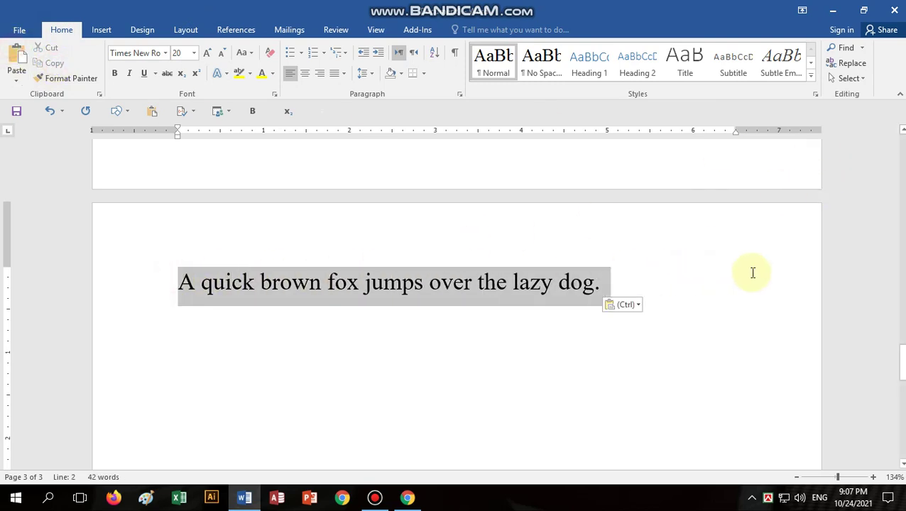
left_click(795, 270)
key("ctrl+v")
key("ctrl+v")
key("ctrl+v")
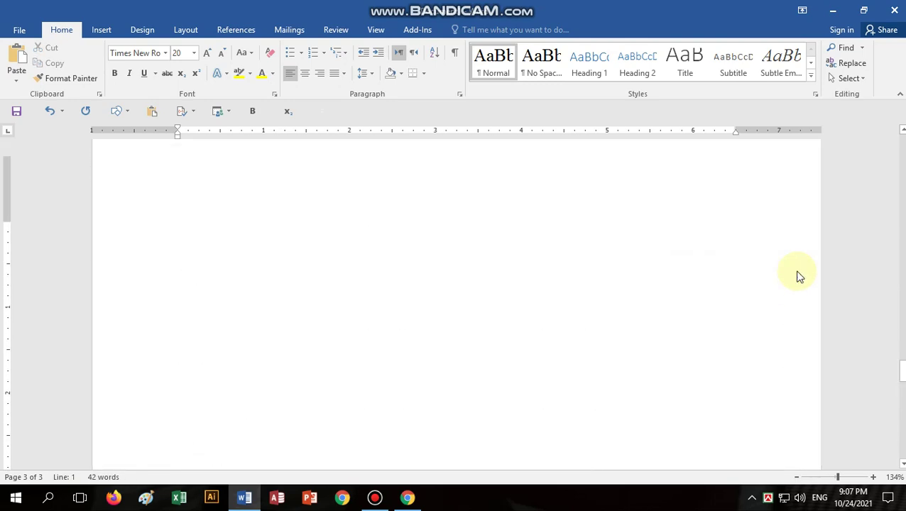
key("ctrl+v")
key("ctrl+v")
key("ctrl+v")
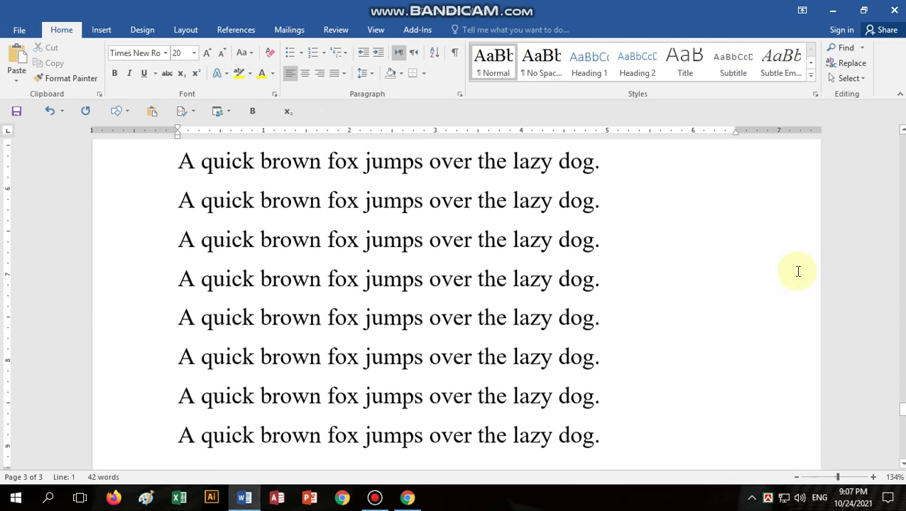
key("ctrl+v")
key("ctrl+v")
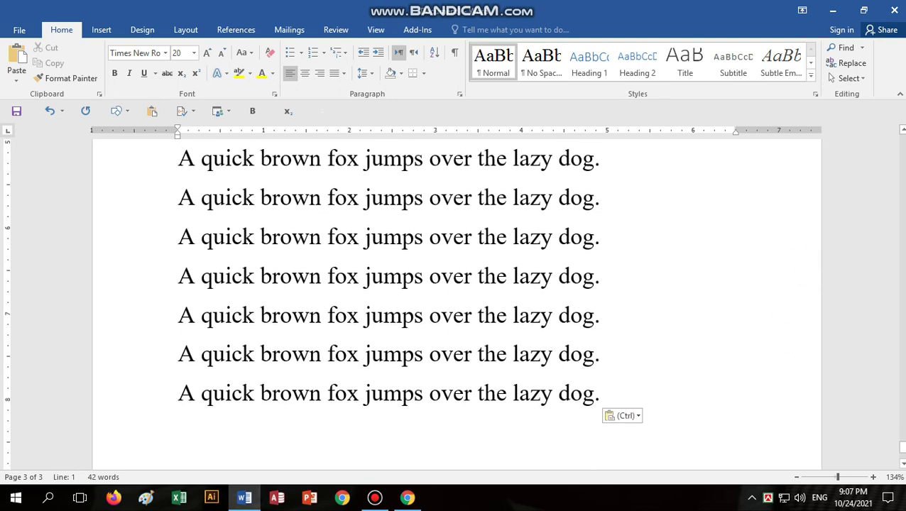
key("BackSpace")
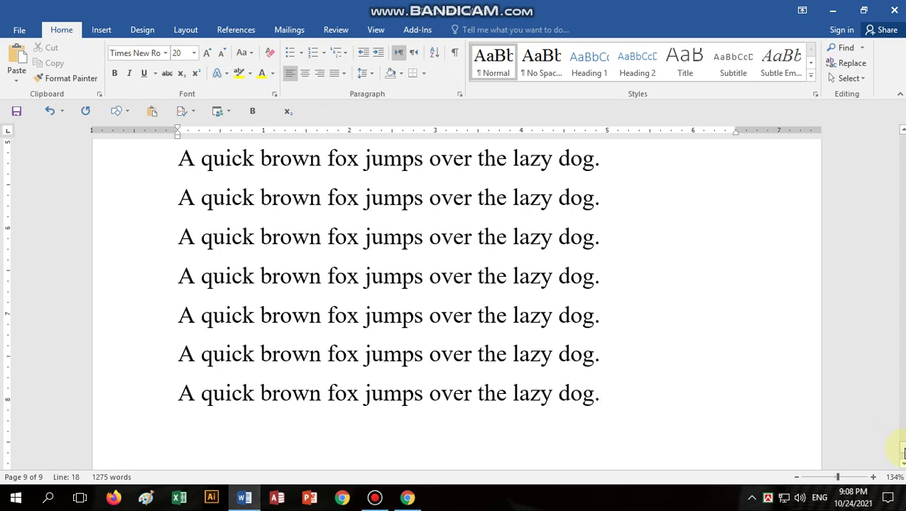
left_click_drag(903, 452, 880, 210)
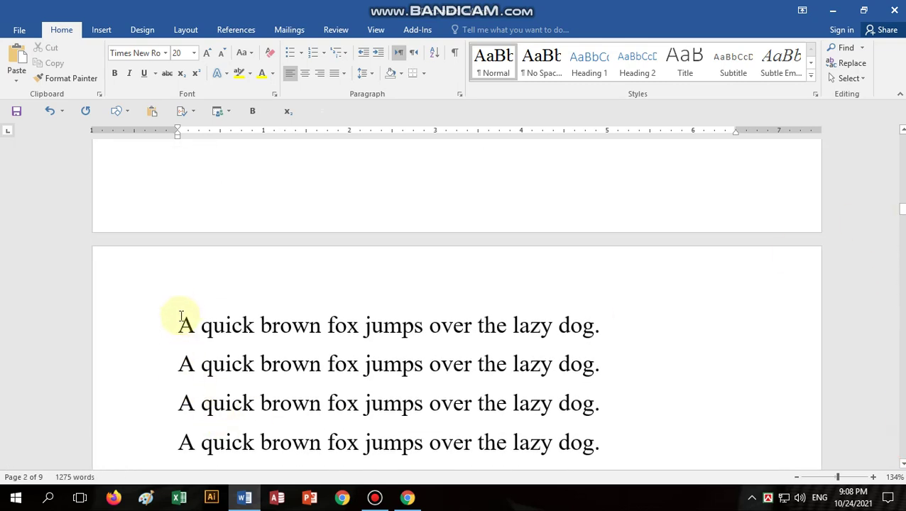
left_click(180, 319)
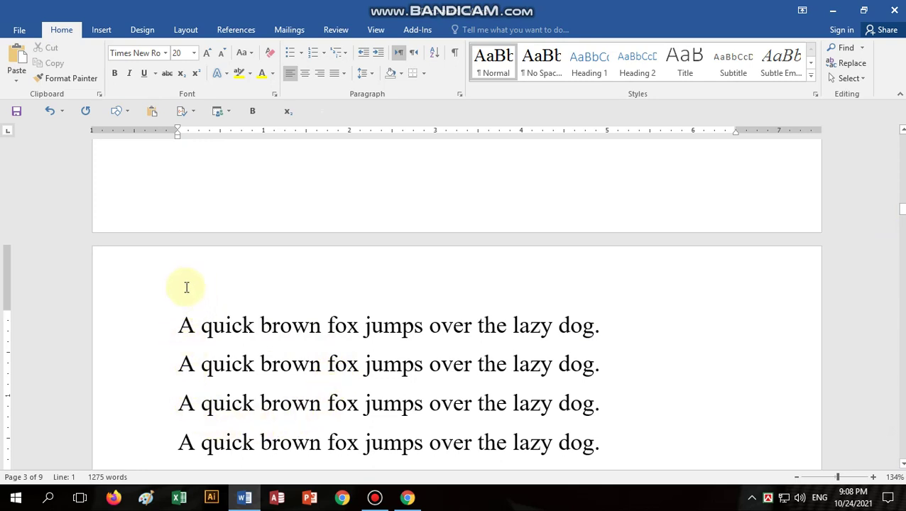
Insert a page break before the sentences, leaving a blank page on page 3.
left_click(100, 30)
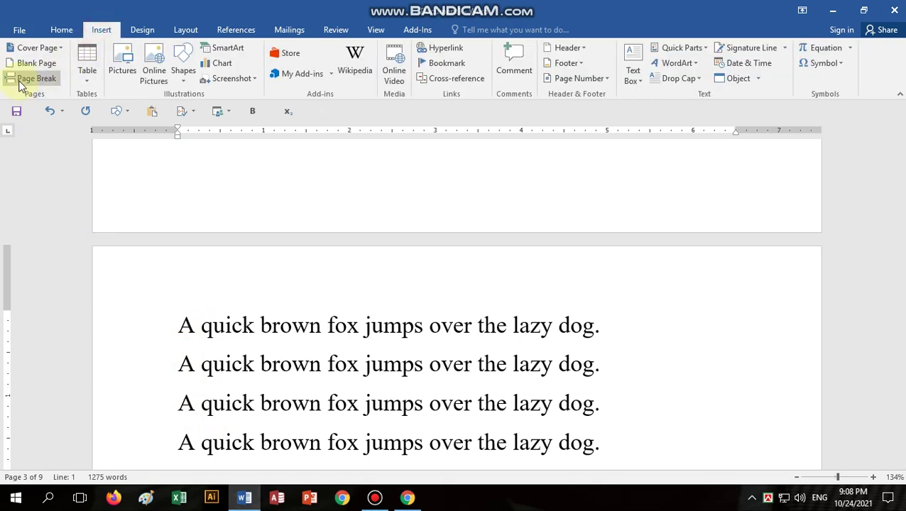
left_click(13, 80)
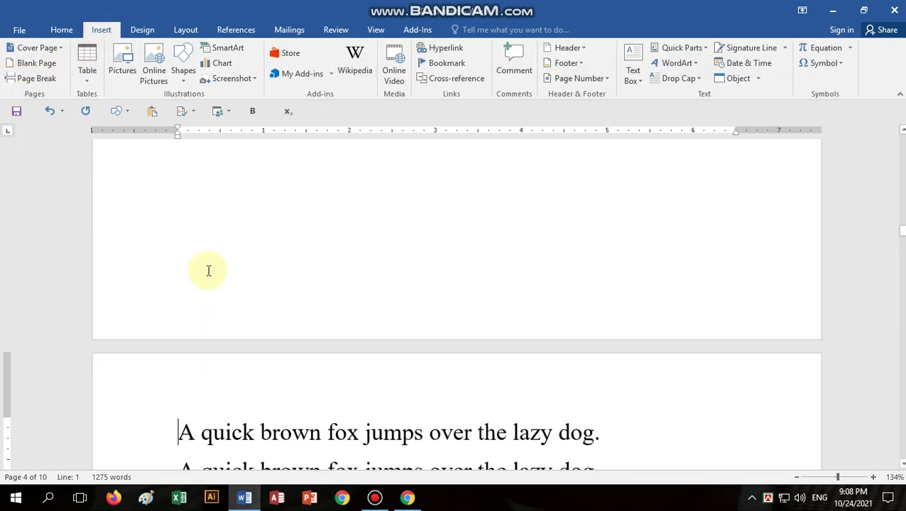
scroll(235, 414, "up", 3)
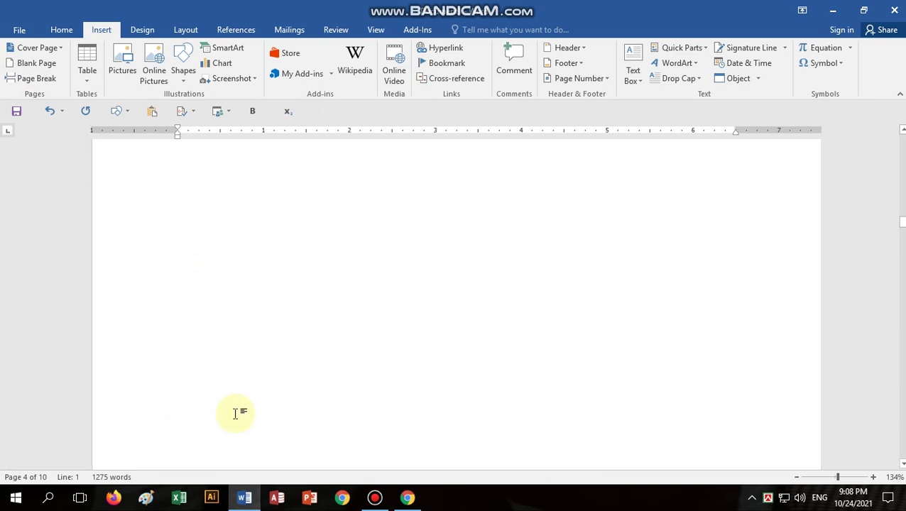
scroll(236, 414, "up", 10)
scroll(259, 208, "up", 10)
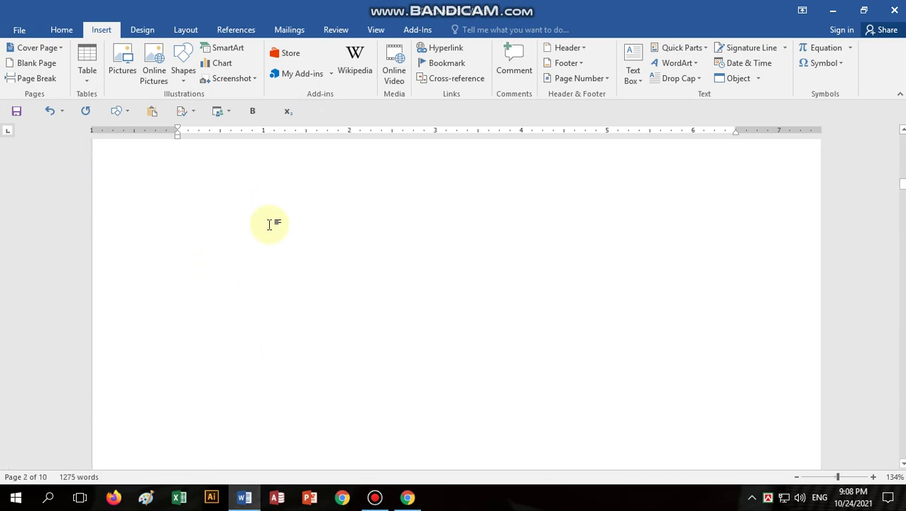
scroll(271, 226, "up", 5)
scroll(262, 229, "up", 2)
scroll(276, 263, "up", 5)
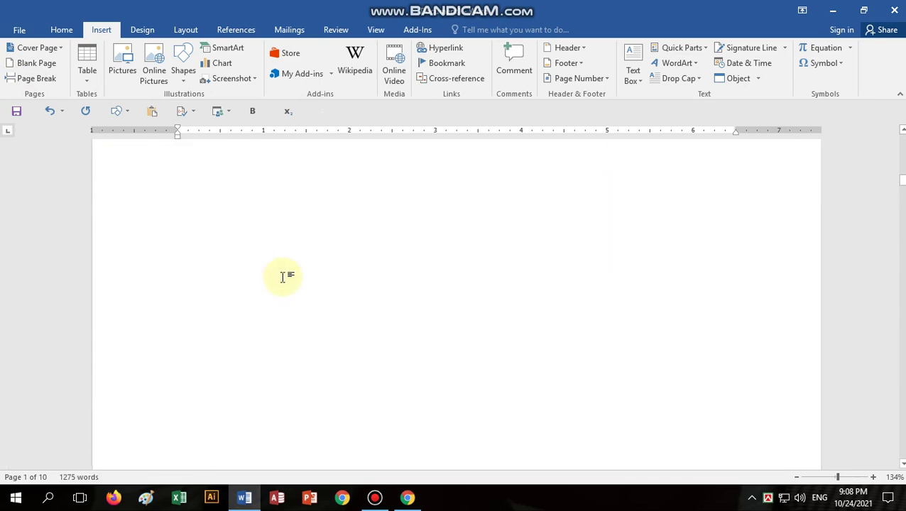
scroll(295, 284, "down", 15)
scroll(296, 283, "down", 15)
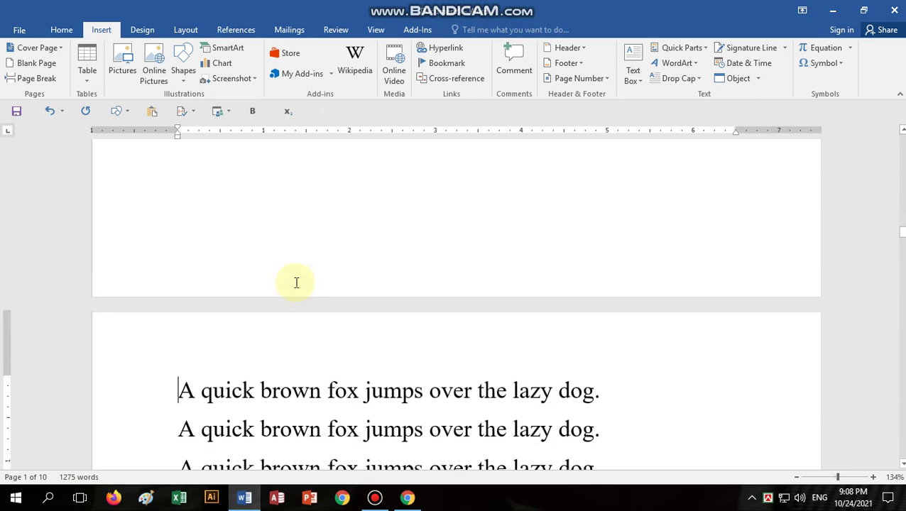
scroll(258, 262, "up", 10)
scroll(259, 262, "up", 5)
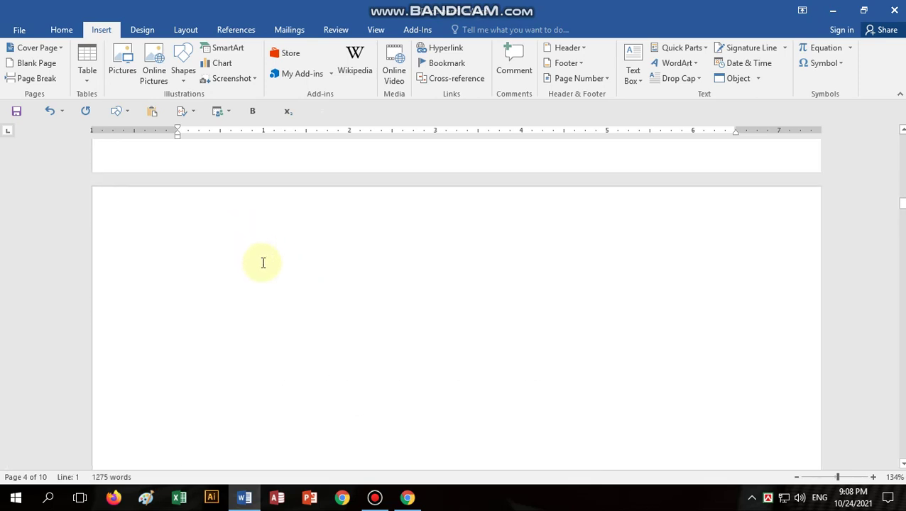
left_click(238, 249)
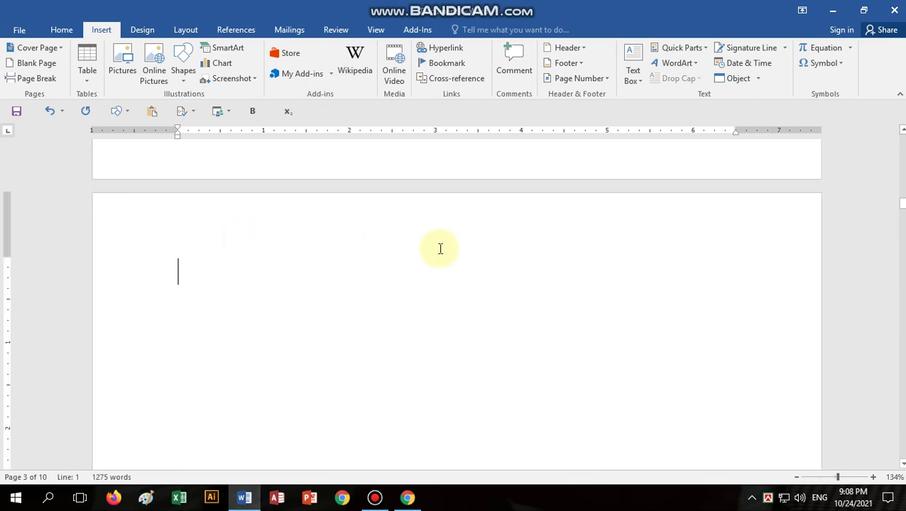
Paste five more fox sentences onto the blank page, then select all document text.
key("ctrl+v")
key("ctrl+v")
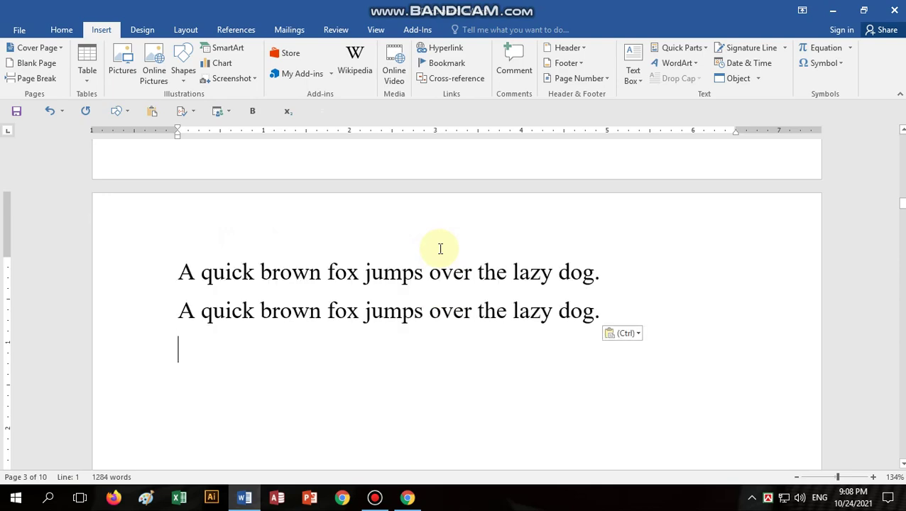
key("ctrl+v")
key("ctrl+v")
key("ctrl+v")
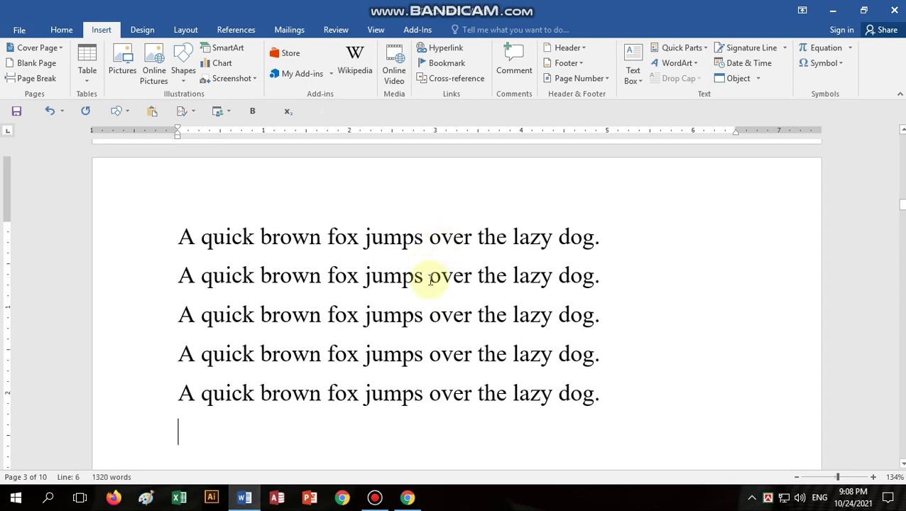
scroll(431, 284, "down", 8, "ctrl")
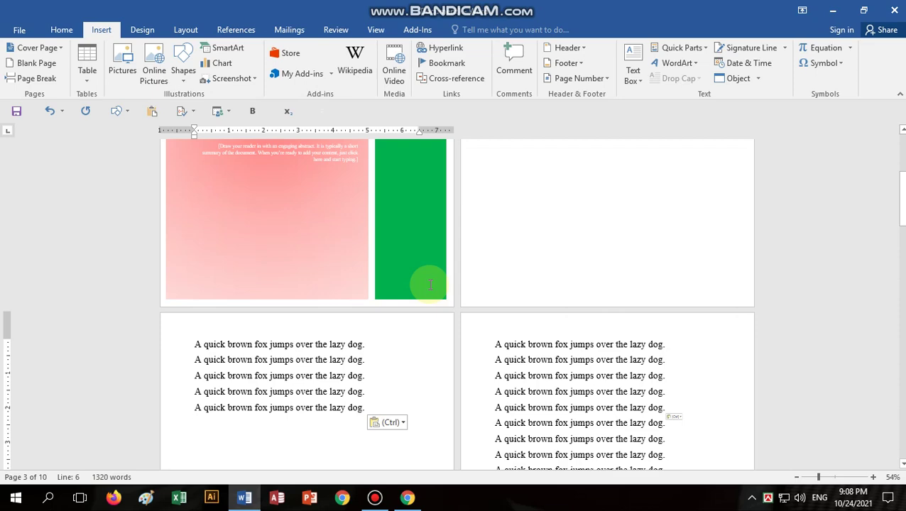
scroll(430, 285, "up", 8, "ctrl")
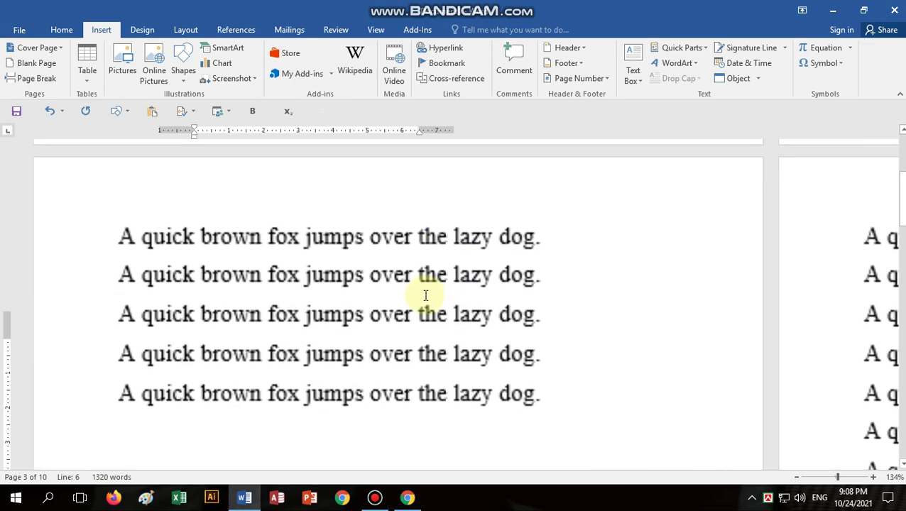
key("ctrl+a")
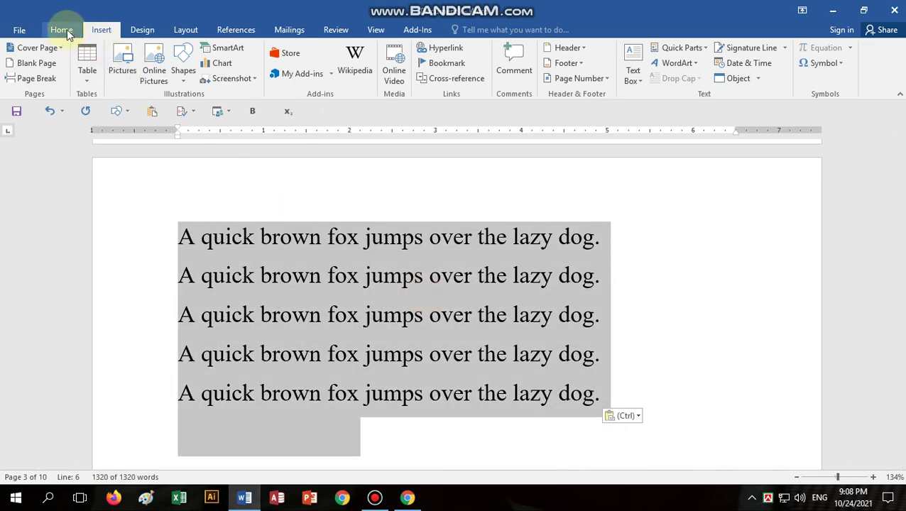
Cut all the sample text and insert a trial 6x4 table.
left_click(61, 29)
left_click(45, 50)
left_click(101, 30)
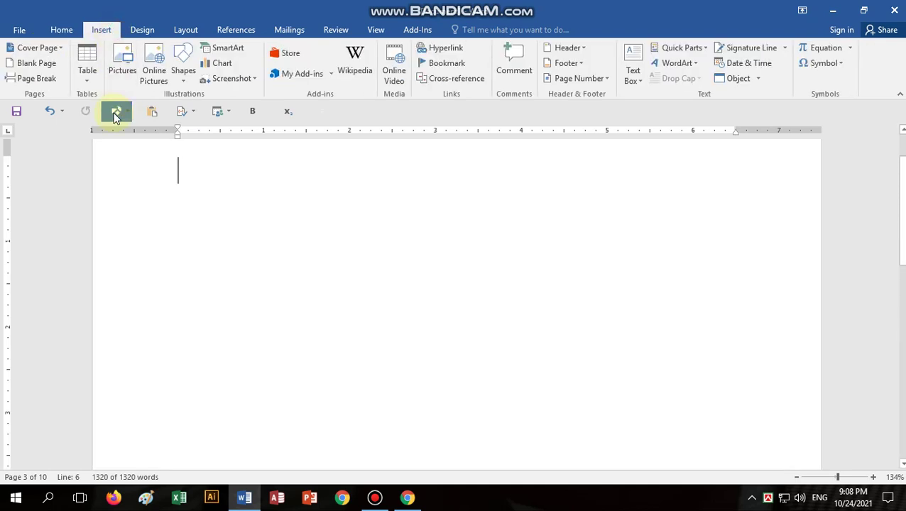
left_click(90, 78)
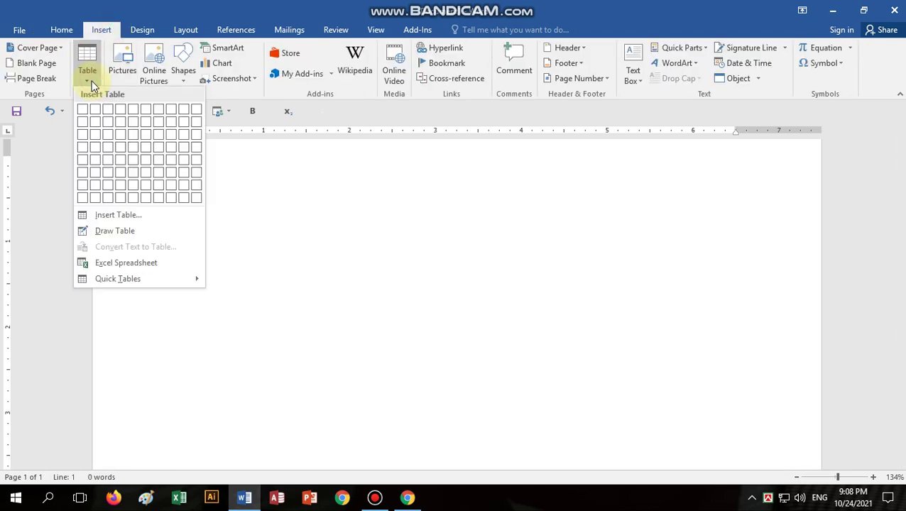
left_click(150, 148)
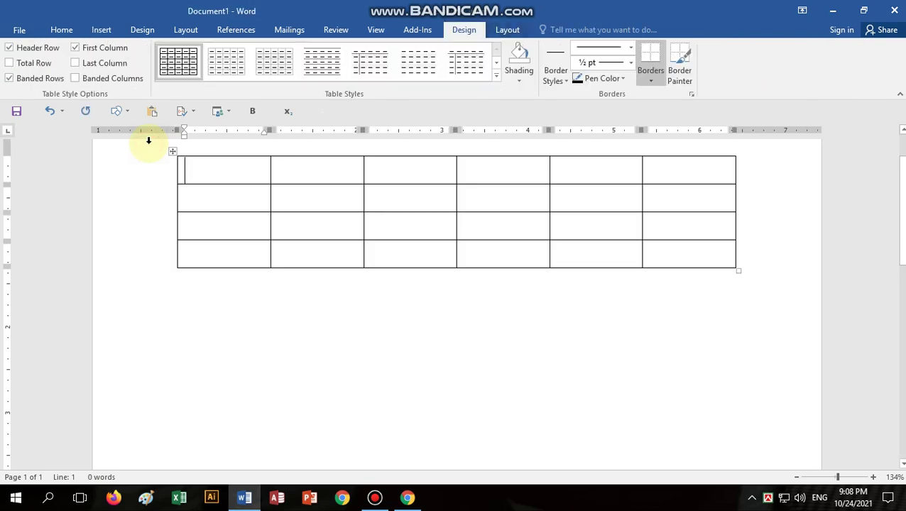
Give the trial table the green grid style, then delete the table.
left_click(499, 79)
left_click(466, 239)
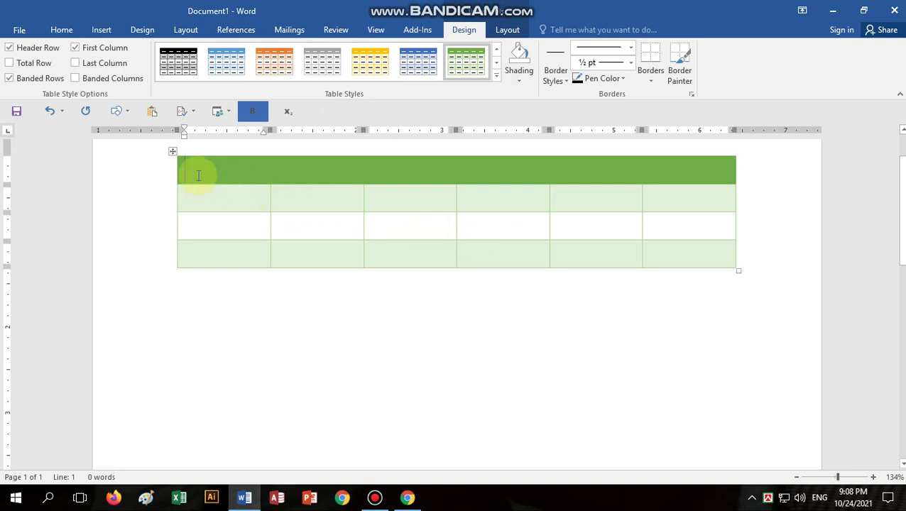
left_click(170, 151)
key("BackSpace")
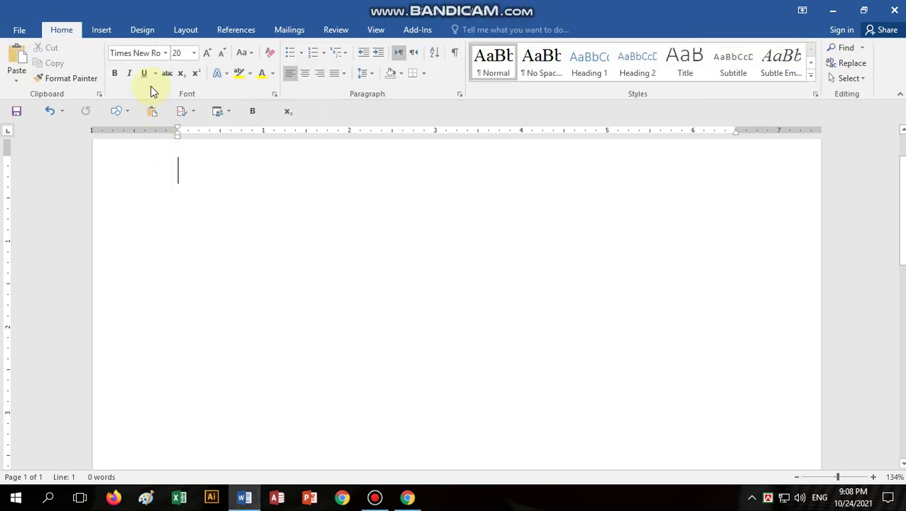
Use the Insert Table dialog to add a table with 4 columns and 10 rows.
left_click(101, 30)
left_click(87, 71)
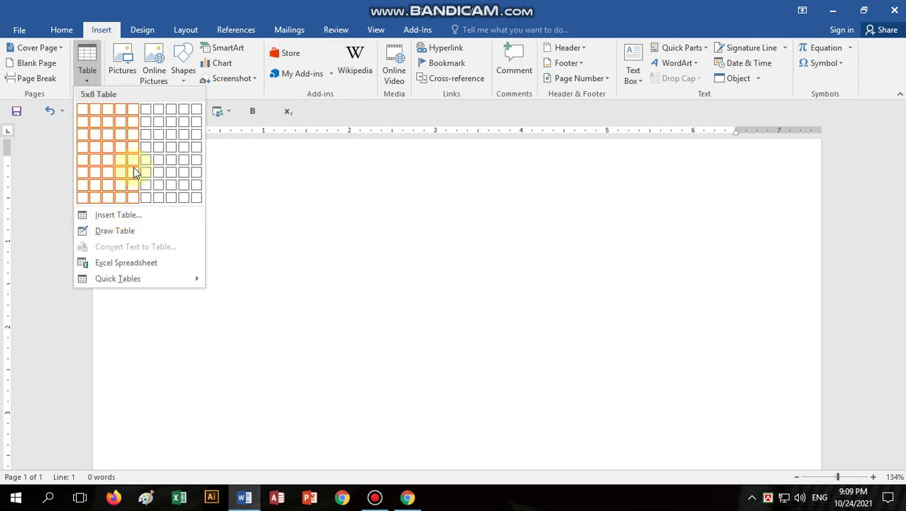
left_click(142, 217)
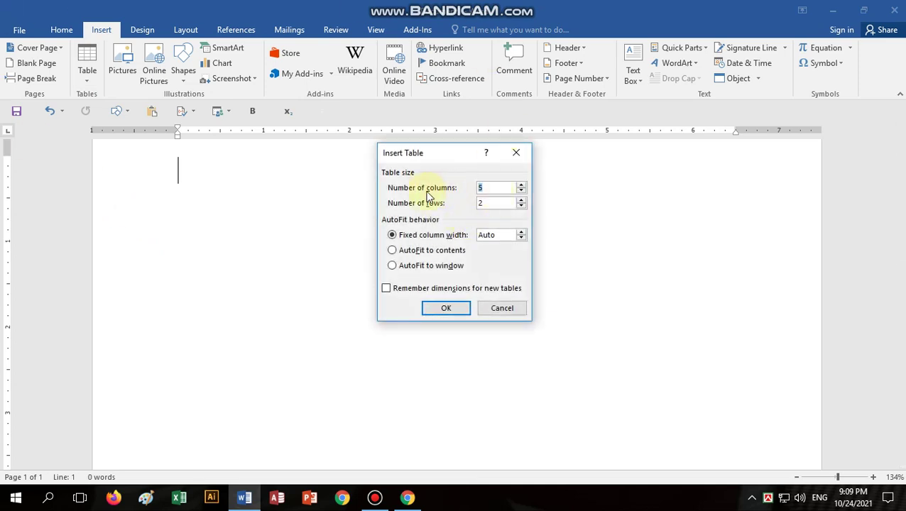
left_click(496, 186)
left_click_drag(474, 186, 414, 190)
type("4")
left_click_drag(499, 204, 409, 203)
type("10")
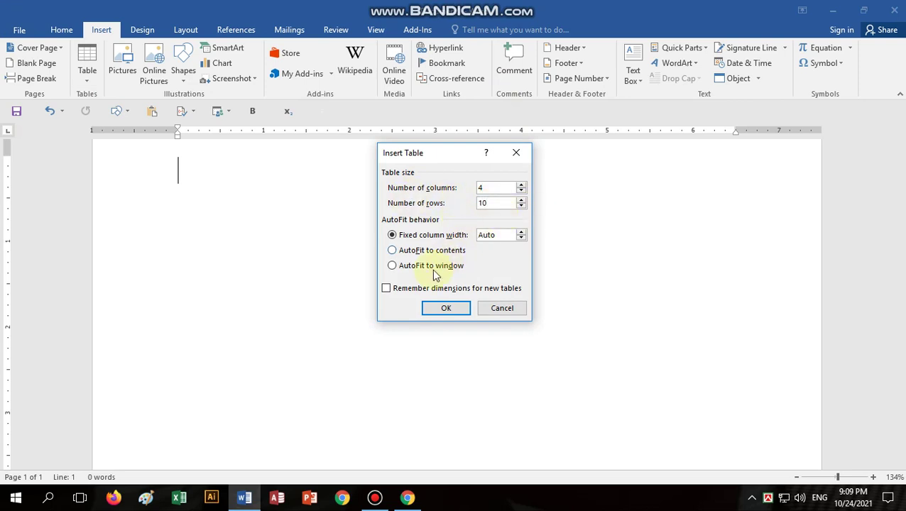
left_click(433, 307)
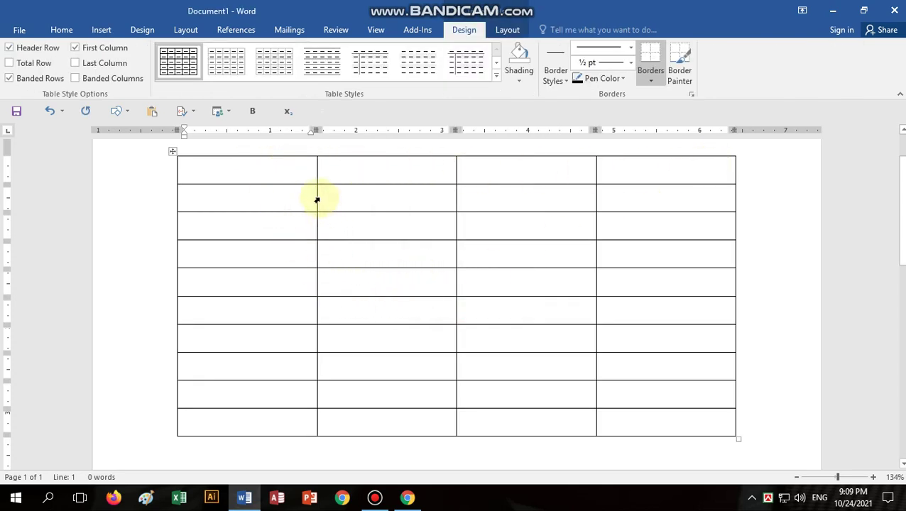
Narrow the first column and widen the second and third columns.
left_click_drag(317, 196, 221, 198)
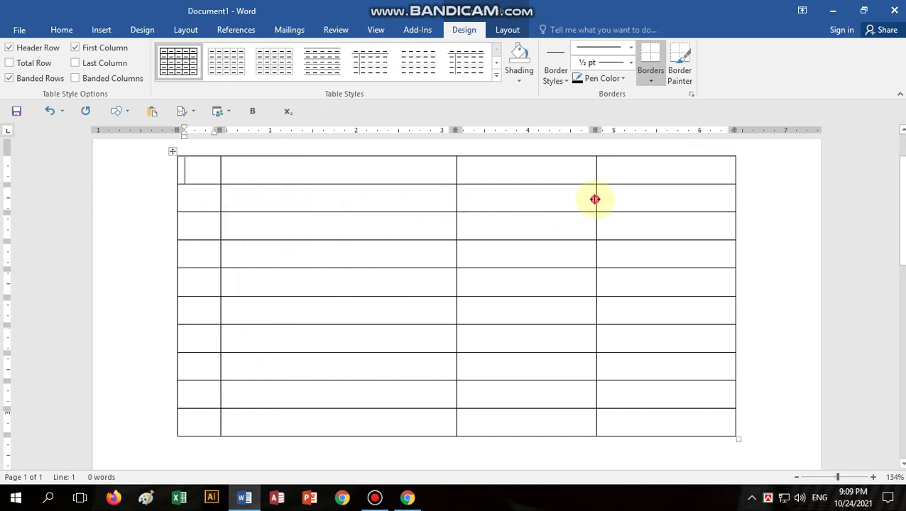
left_click_drag(594, 199, 656, 198)
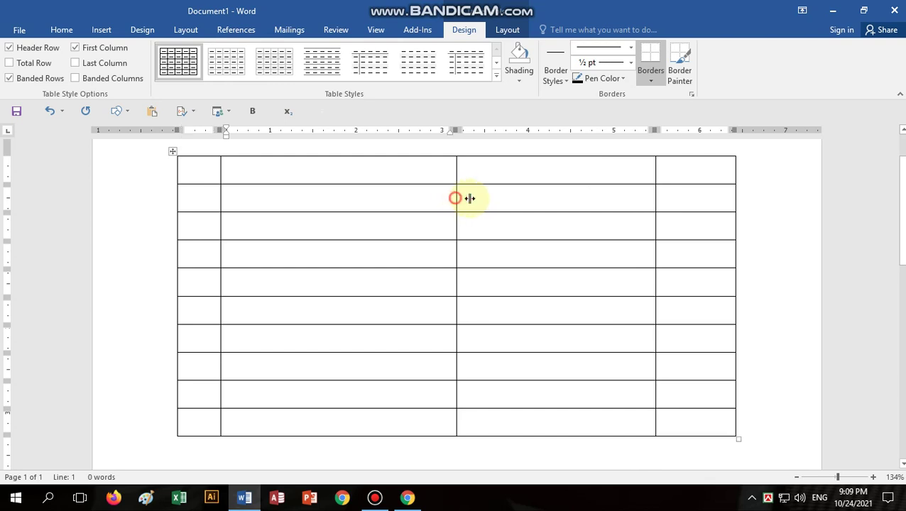
left_click_drag(455, 198, 575, 198)
Type the headers Sl no, Name of the Course, Duration and Fee.
left_click(193, 171)
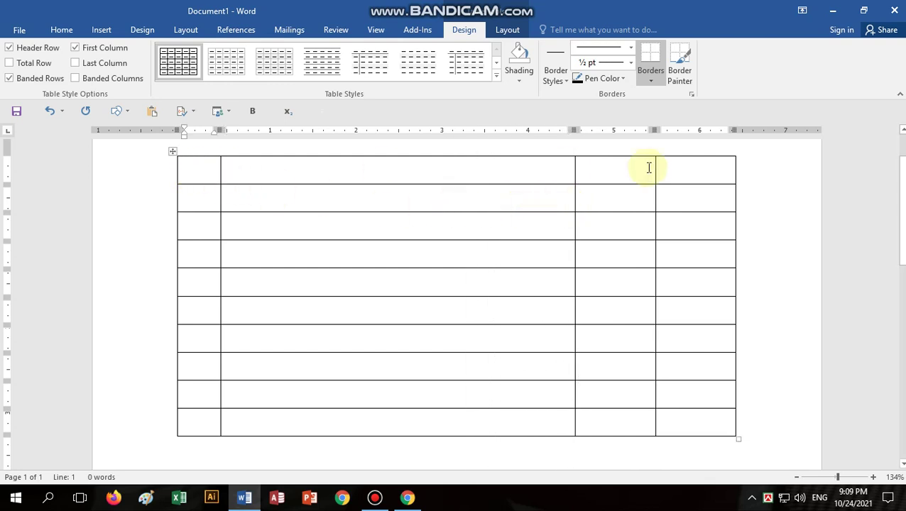
type("S")
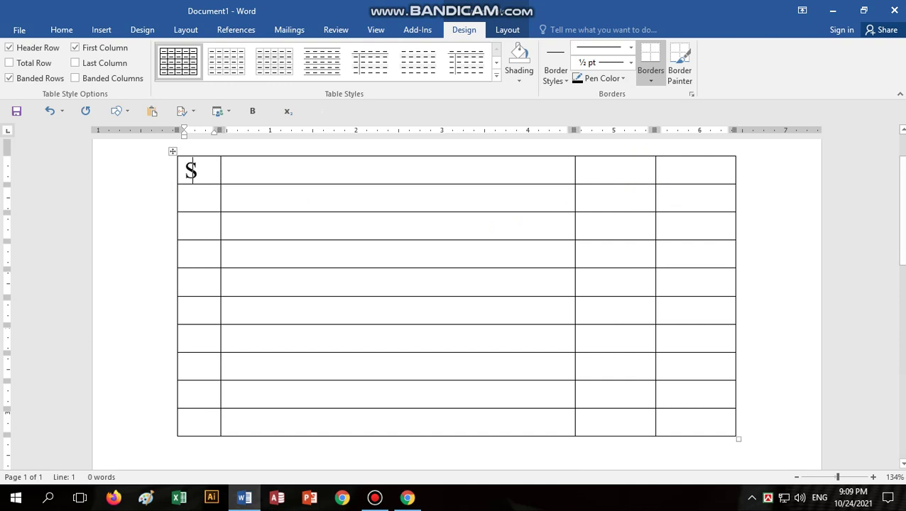
type("l n")
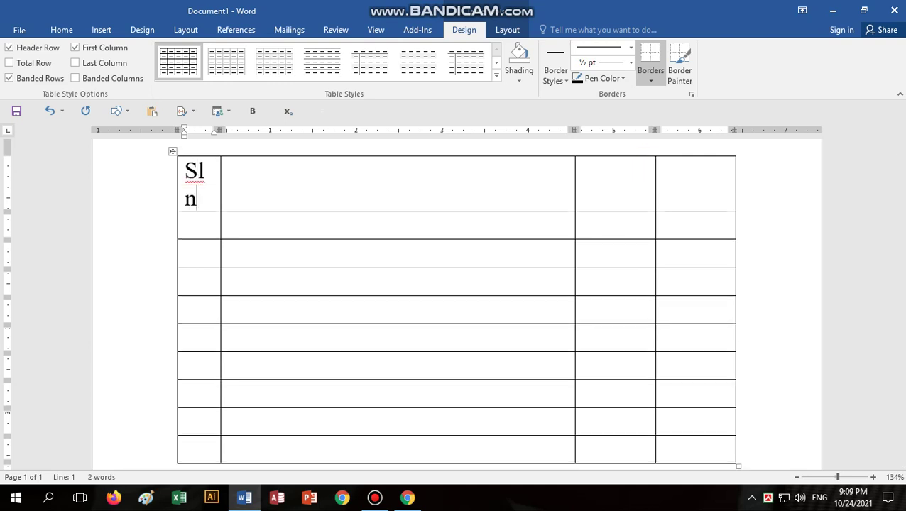
type("o")
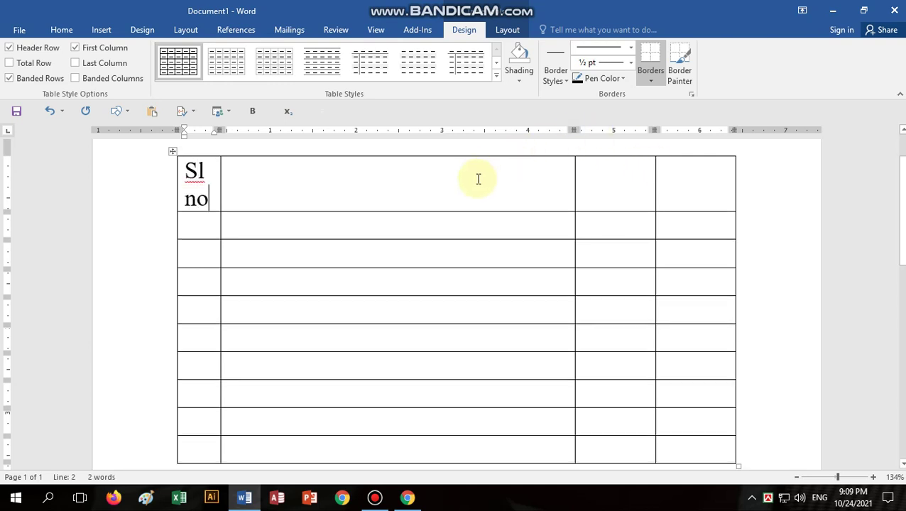
left_click(305, 174)
type("Na")
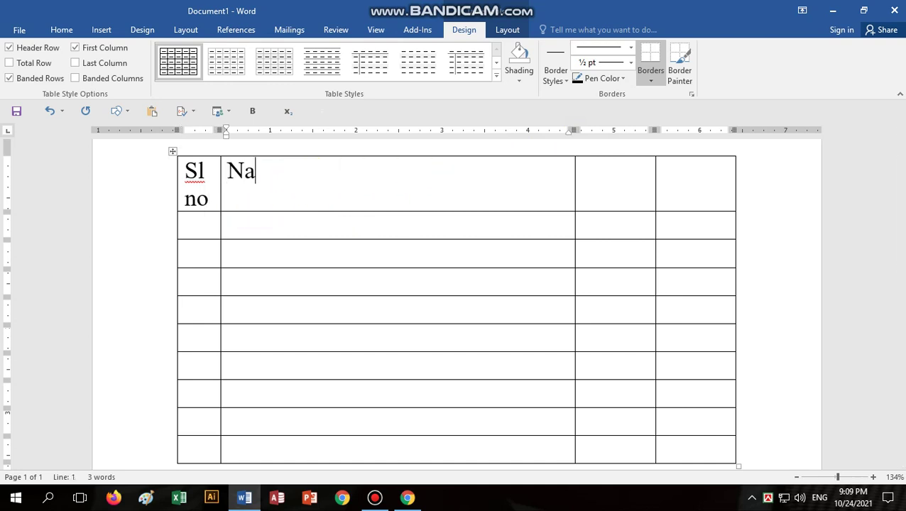
type("me o")
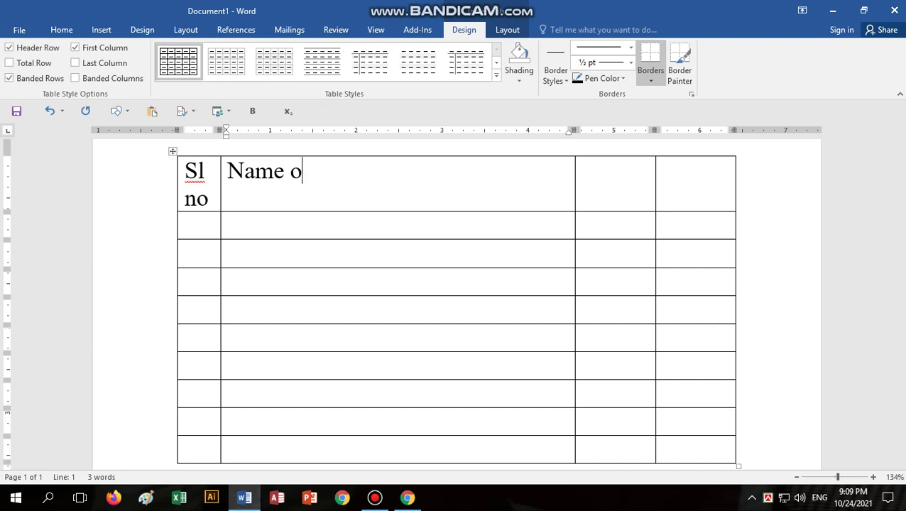
type("f the ")
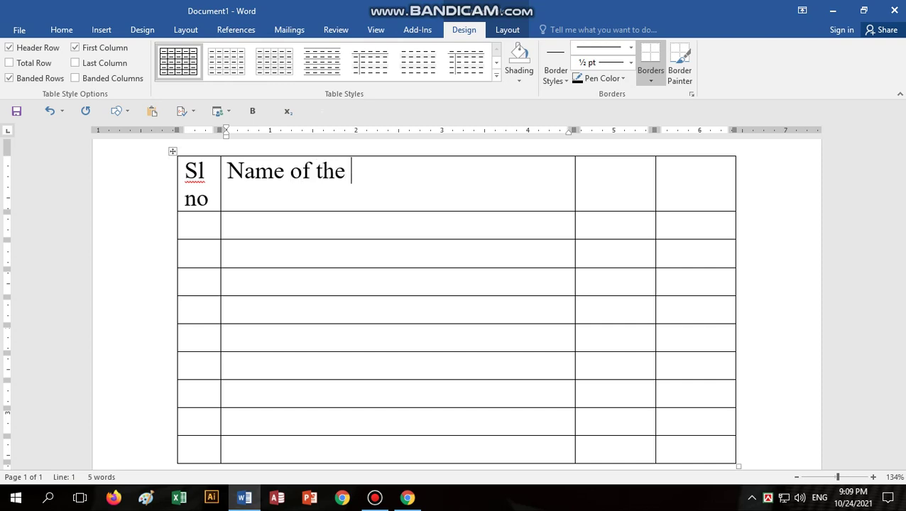
type("Co")
type("u")
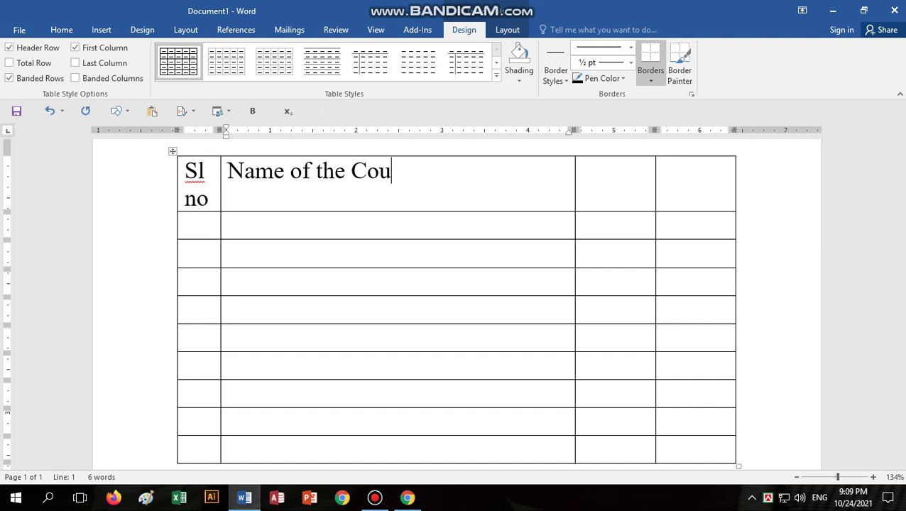
type("rse")
key("Tab")
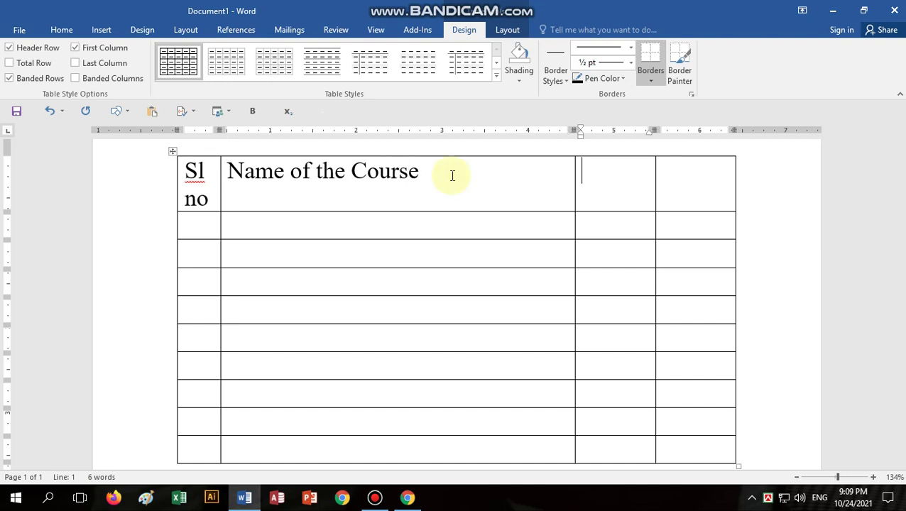
type("D")
type("ura")
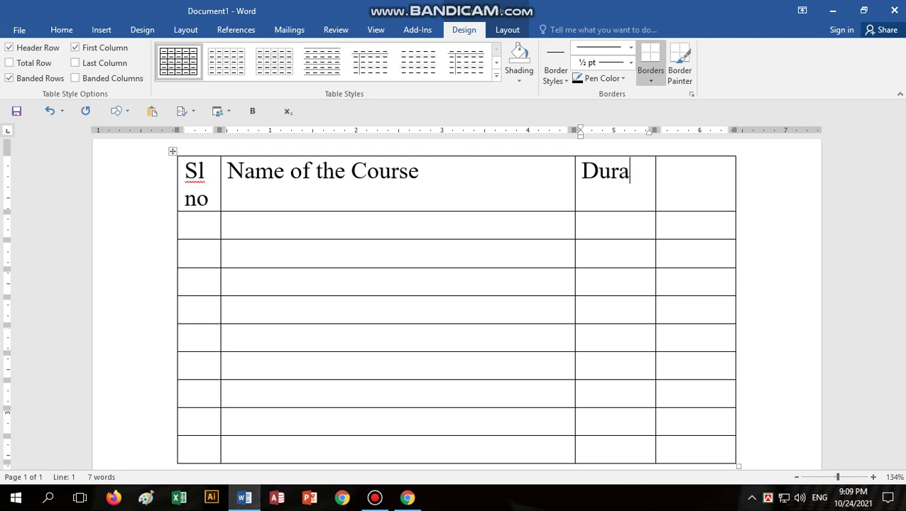
type("tion")
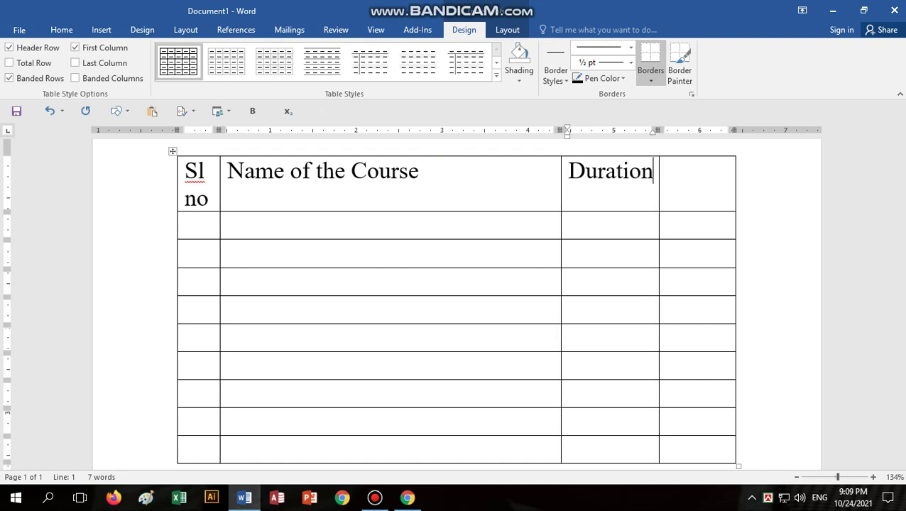
key("Tab")
type("F")
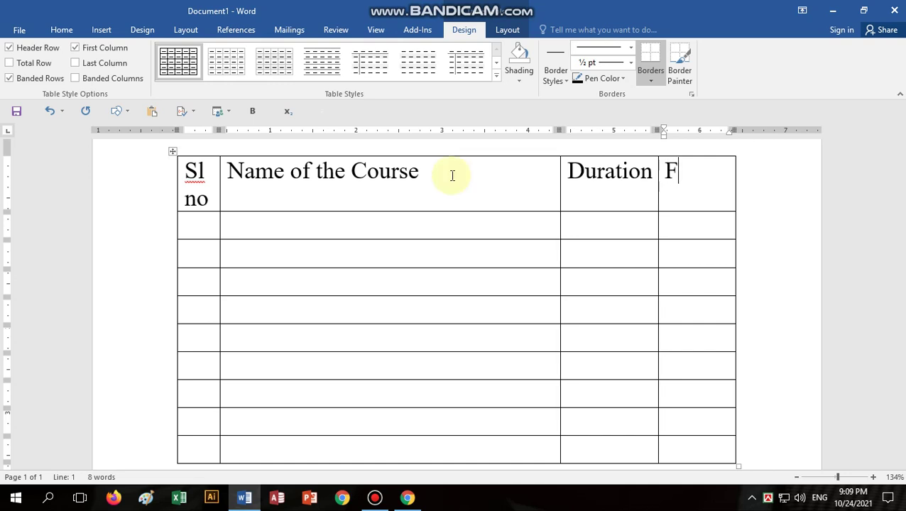
type("ee")
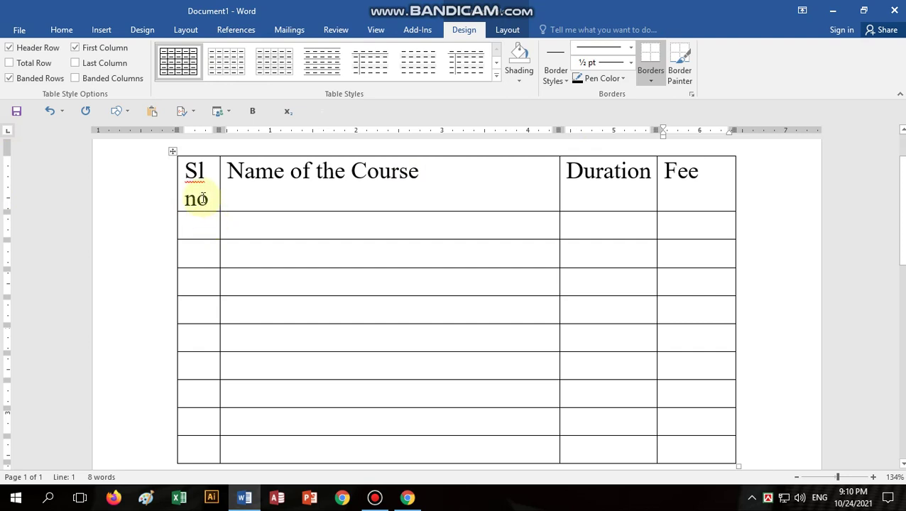
left_click(172, 151)
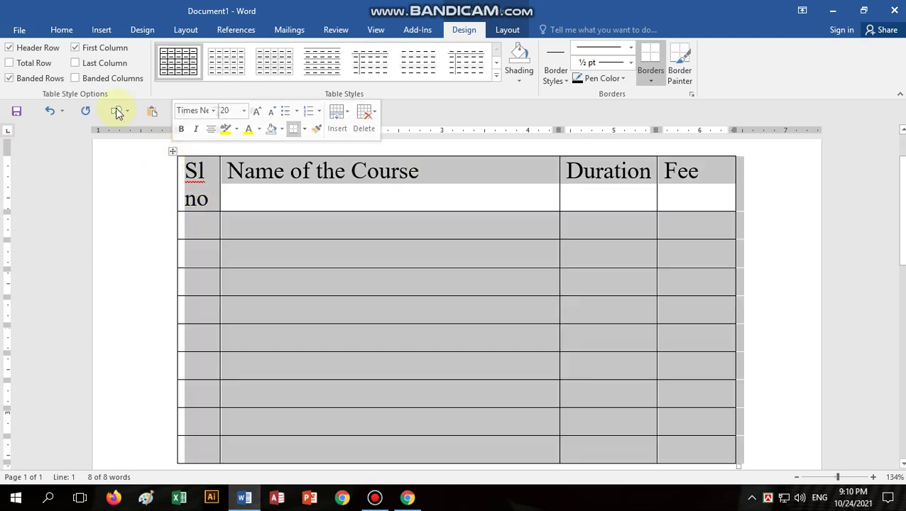
left_click(61, 29)
Set the table text to 14 pt and widen the first column so 'Sl no' fits.
left_click(220, 56)
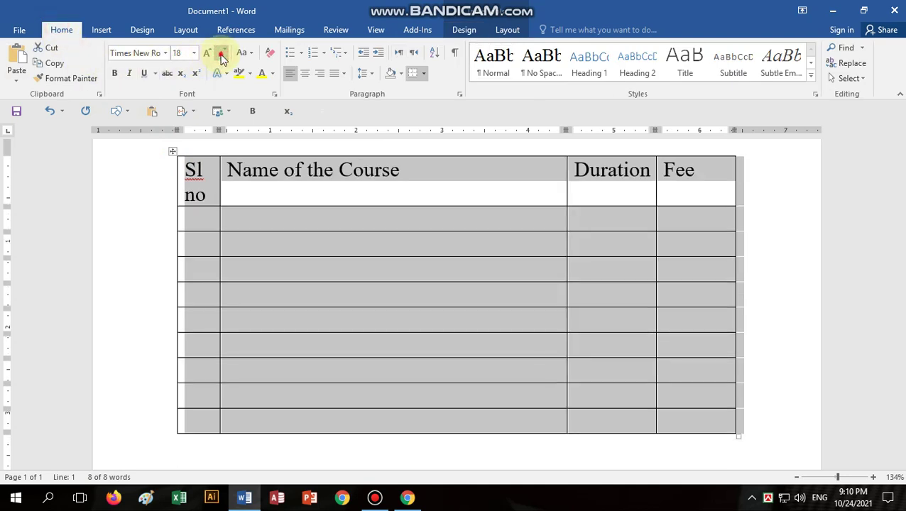
left_click(221, 56)
left_click(221, 55)
left_click(221, 55)
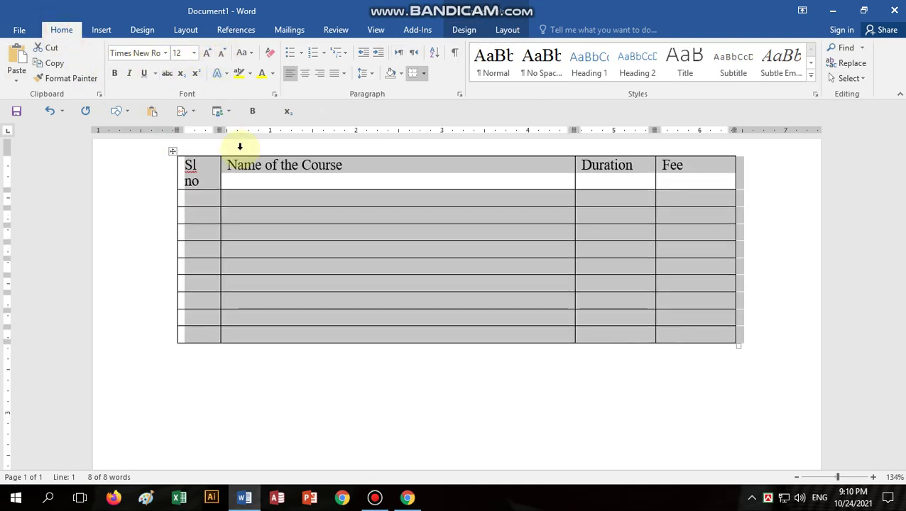
left_click(209, 55)
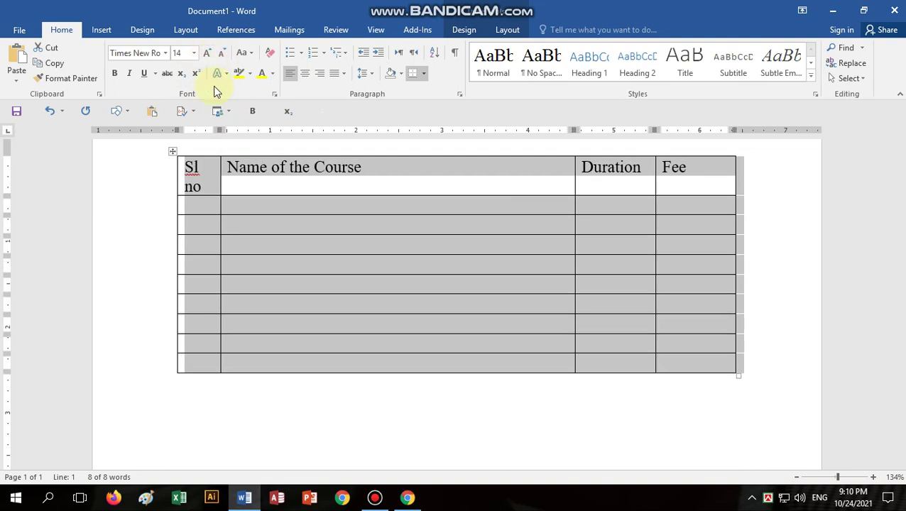
left_click_drag(223, 181, 226, 181)
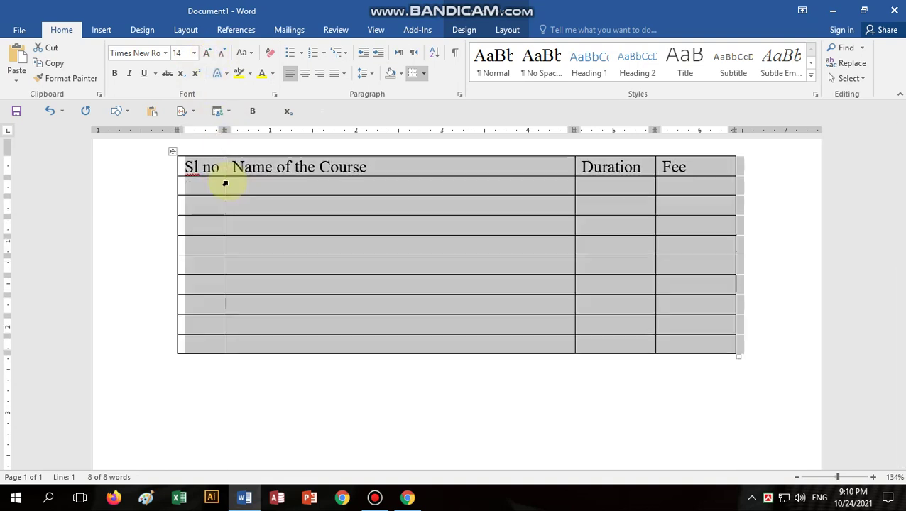
left_click(404, 165)
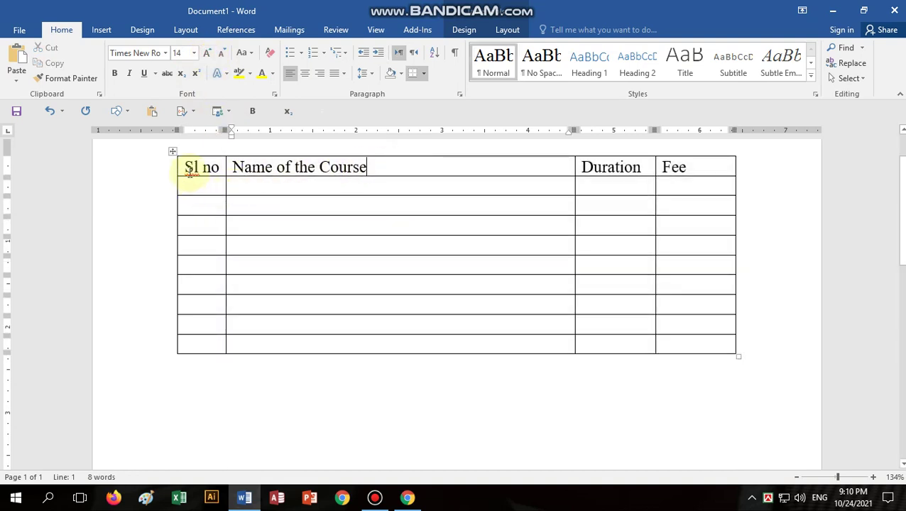
Centre the header row labels in their cells.
left_click(172, 151)
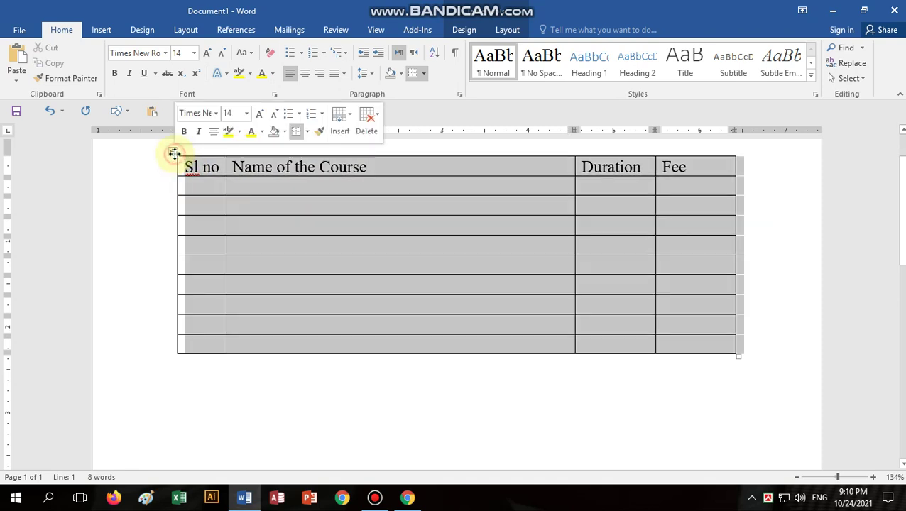
left_click(306, 74)
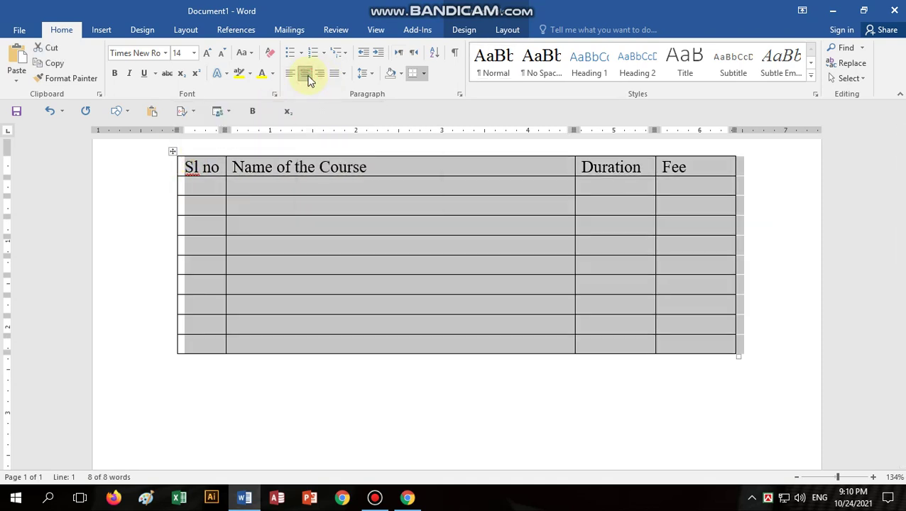
left_click(370, 163)
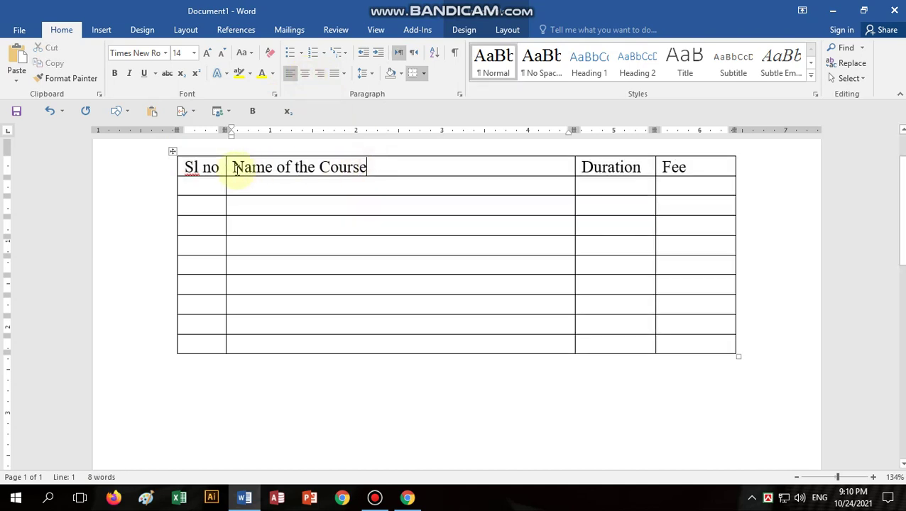
left_click(173, 150)
left_click(307, 73)
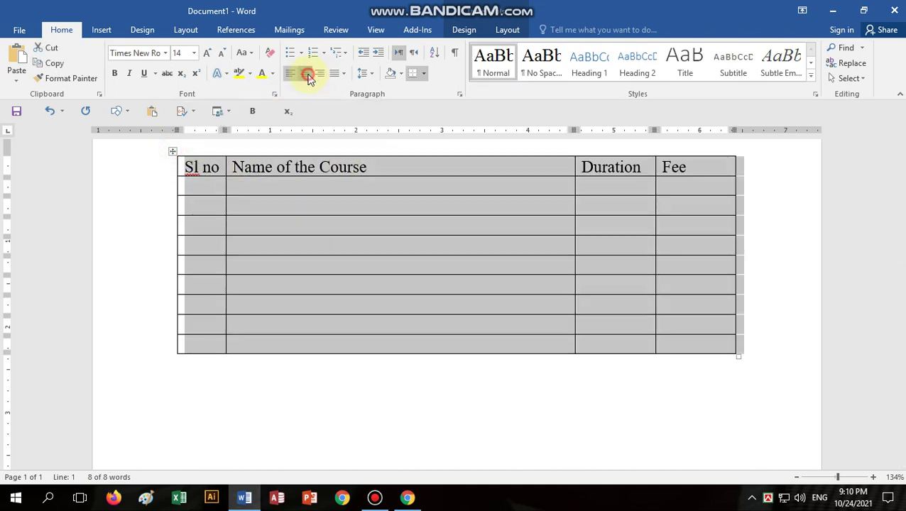
left_click(207, 164)
left_click_drag(183, 166, 694, 165)
left_click(304, 73)
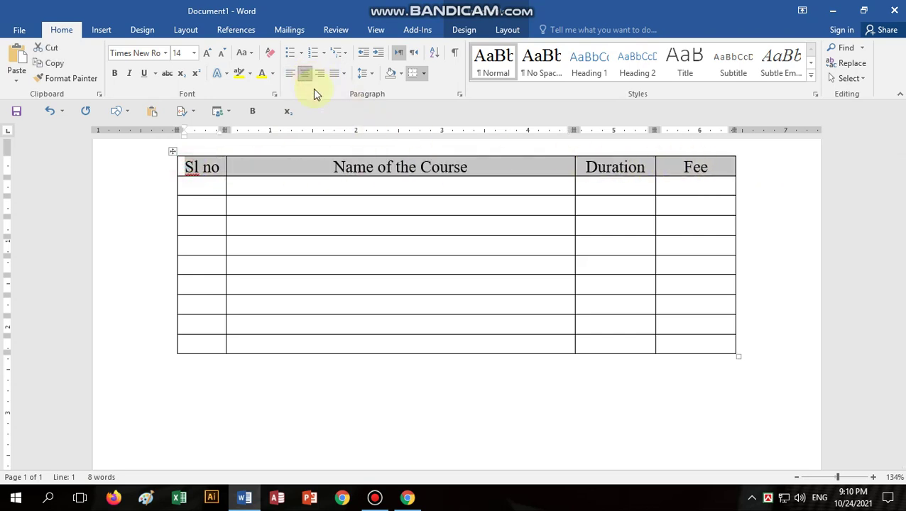
Fill row 01 with Microsoft Office-2016, 3 Months and a fee of 3500.
left_click(234, 189)
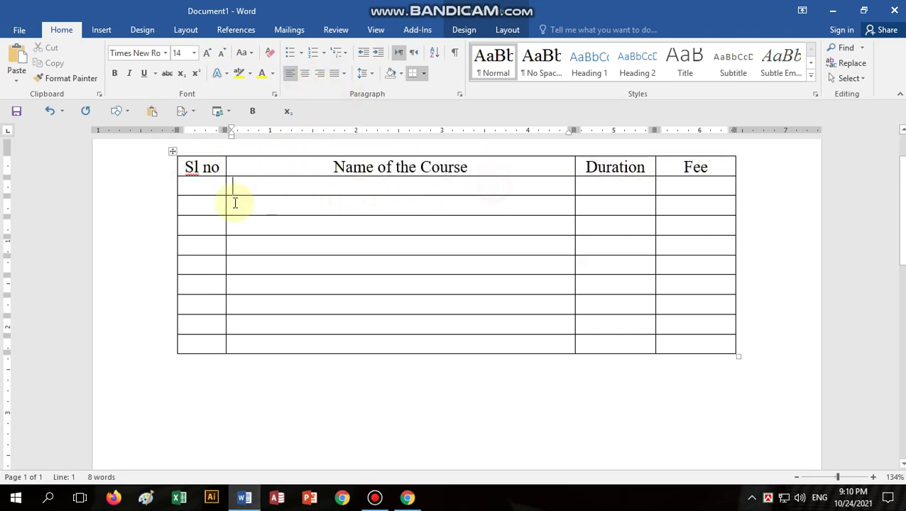
left_click(189, 186)
type("01")
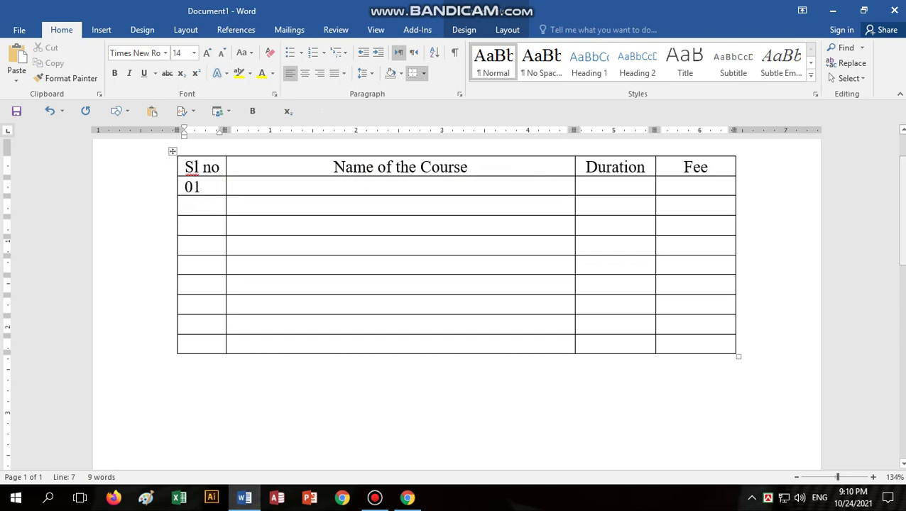
left_click(234, 187)
type("Micr")
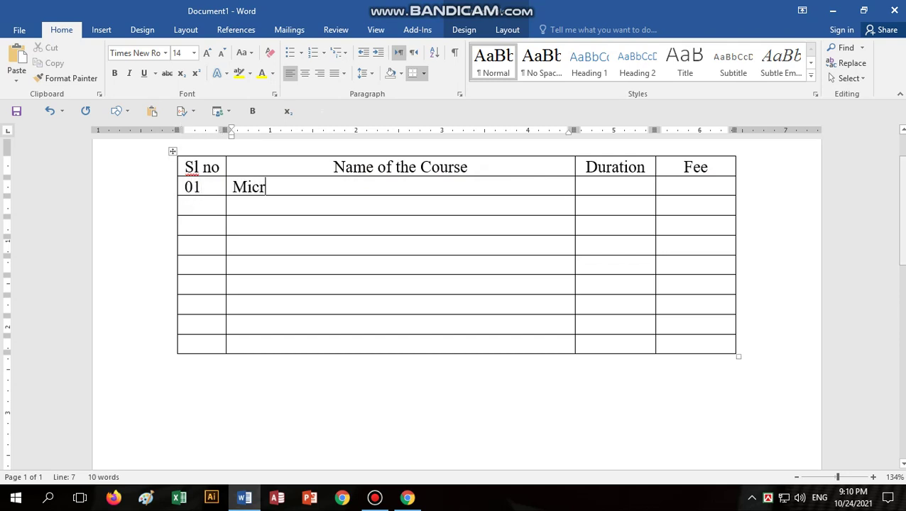
type("oso")
type("ft ")
type("Office-2")
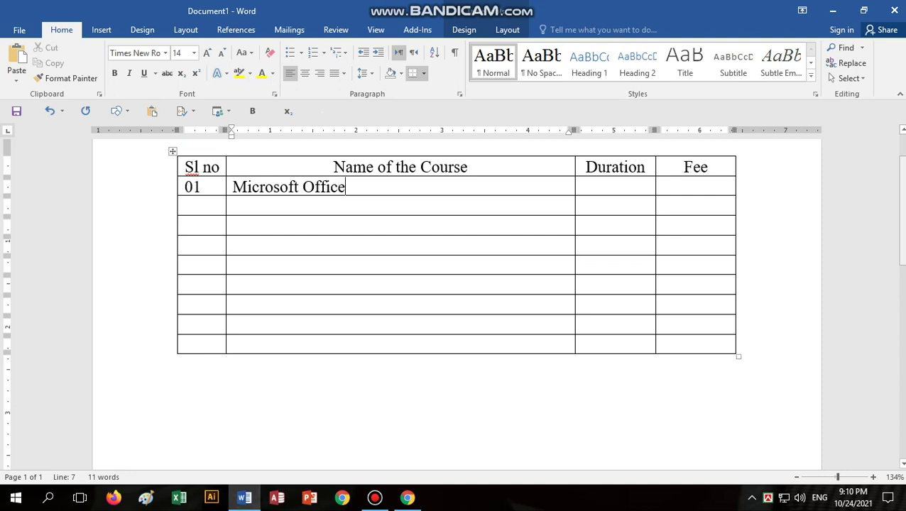
type("016")
left_click(581, 186)
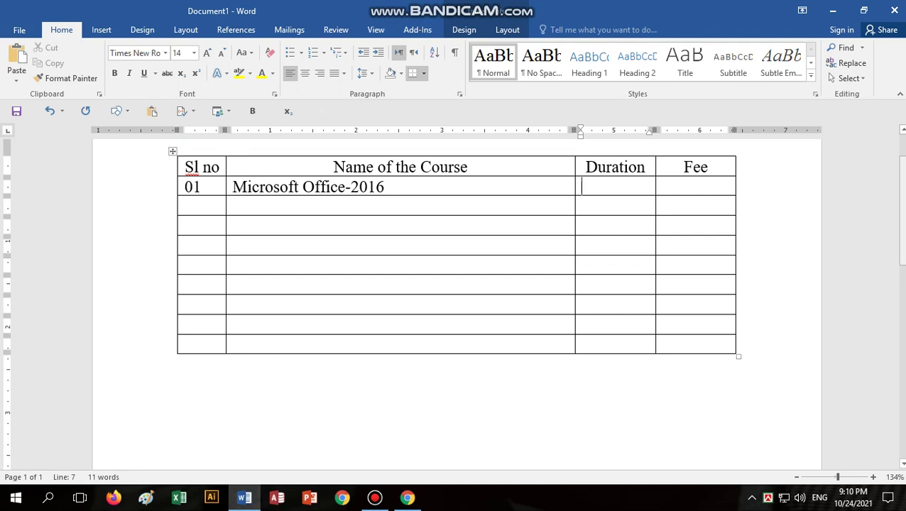
type("3 Mont")
type("hs")
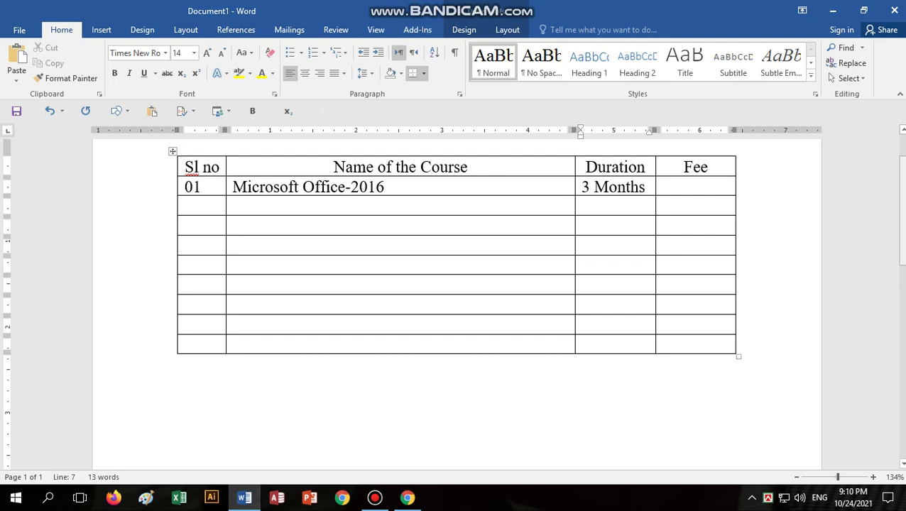
left_click(662, 187)
type("3")
type("5000")
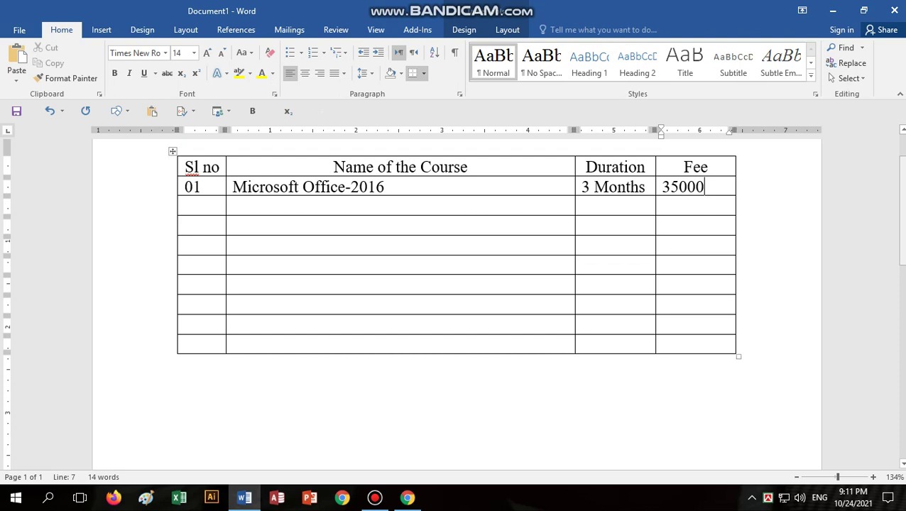
key("BackSpace")
Enter 02 and the course name 'Total Graphics Design' in the next row.
left_click(198, 204)
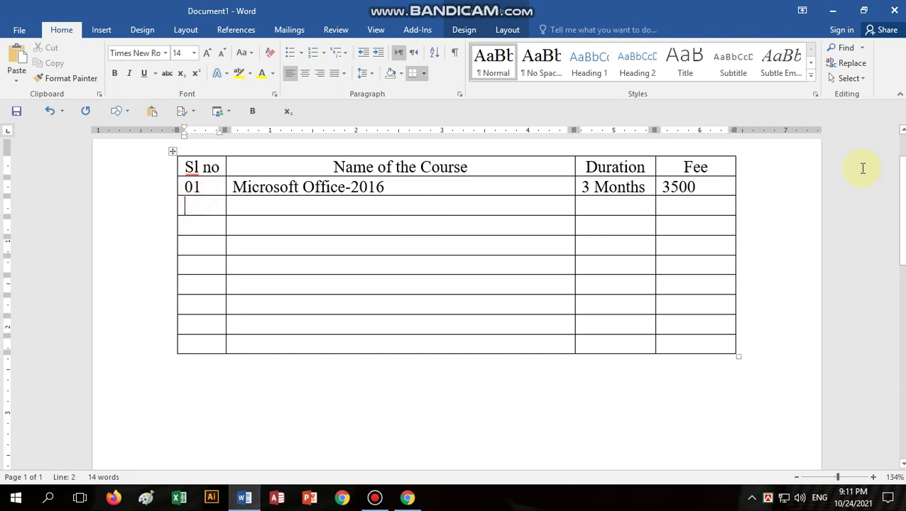
type("02")
key("Tab")
type("T")
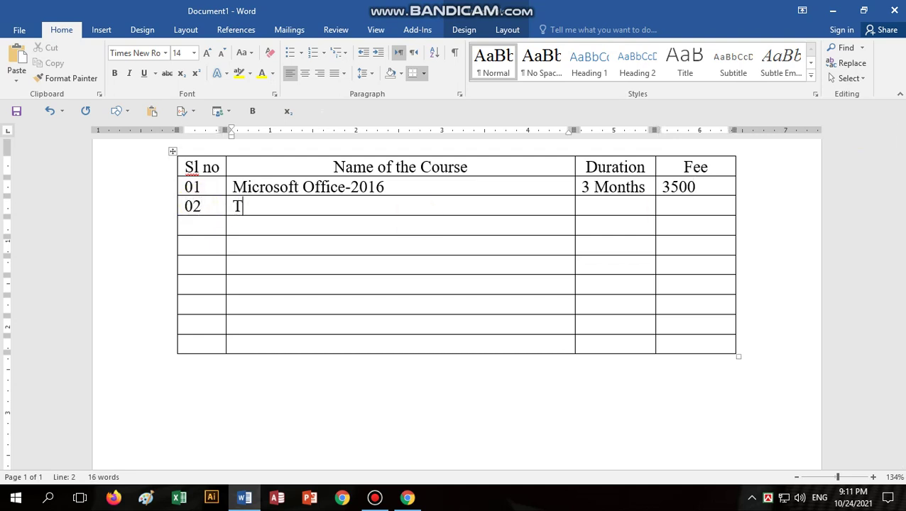
type("otal")
type(" Gra")
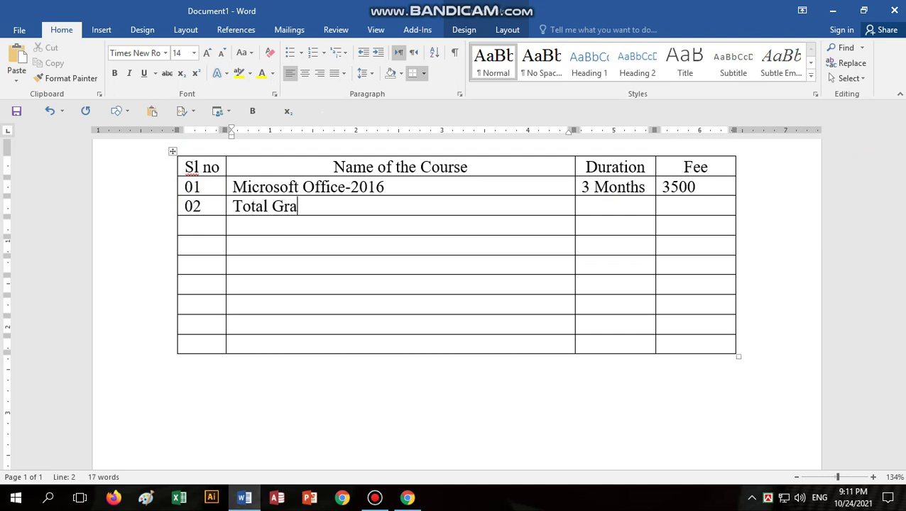
type("phi")
type("cs")
key("Tab")
type("Desi")
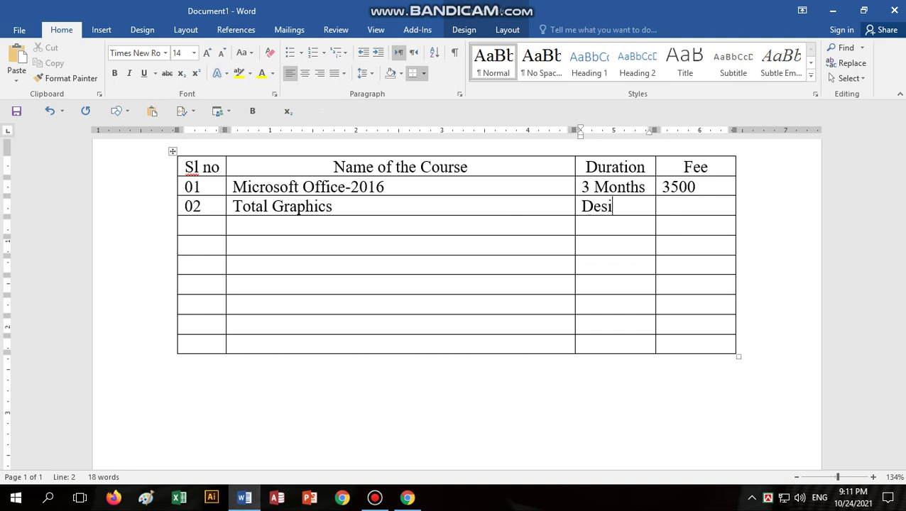
type("gn")
key("BackSpace")
key("BackSpace")
key("BackSpace")
key("BackSpace")
key("BackSpace")
key("BackSpace")
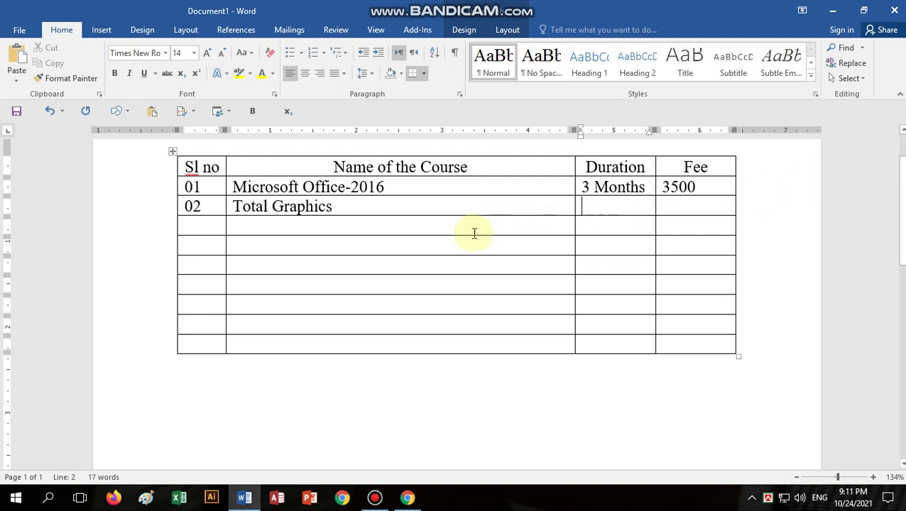
left_click(374, 208)
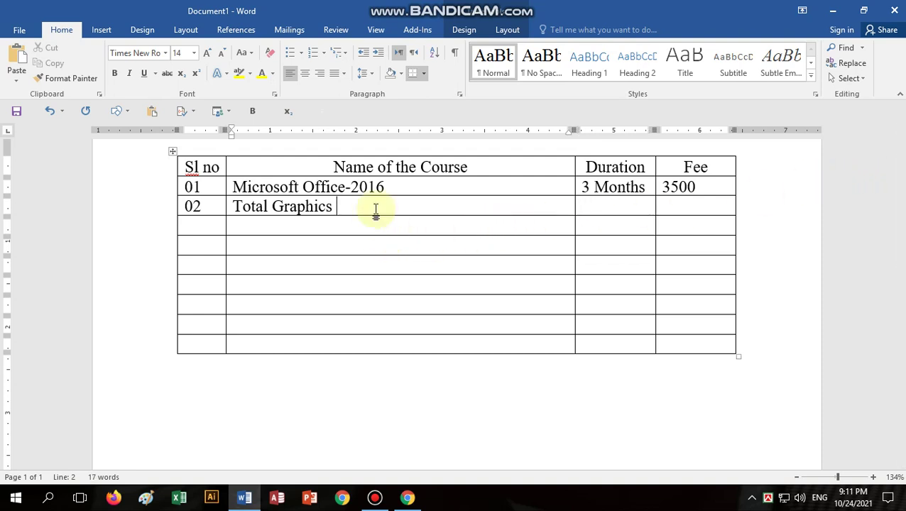
type("Desigt")
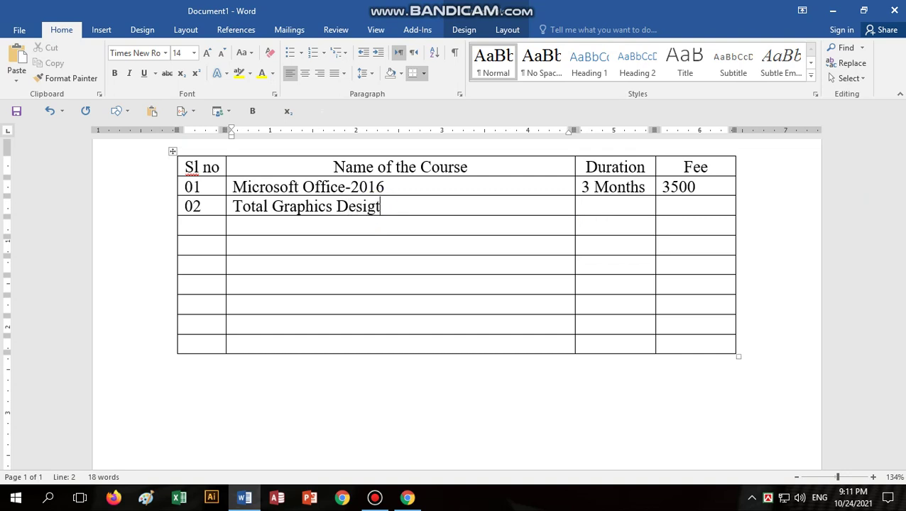
key("BackSpace")
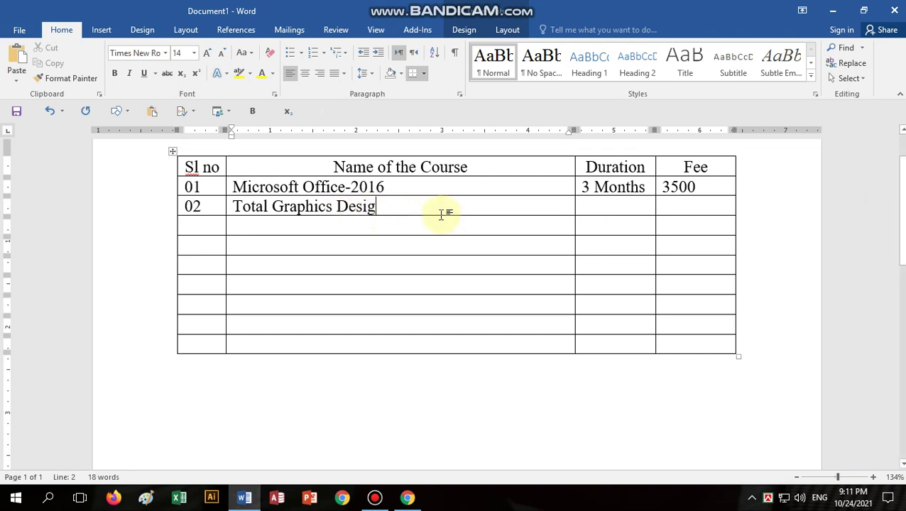
type("n")
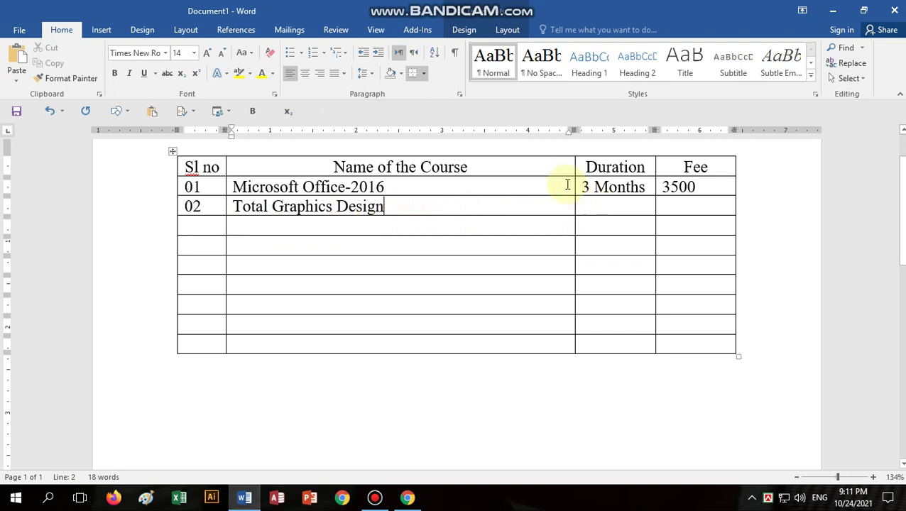
Copy row 01's '3 Months' and '3500' into row 02's Duration and Fee cells.
left_click_drag(583, 187, 713, 188)
key("ctrl+c")
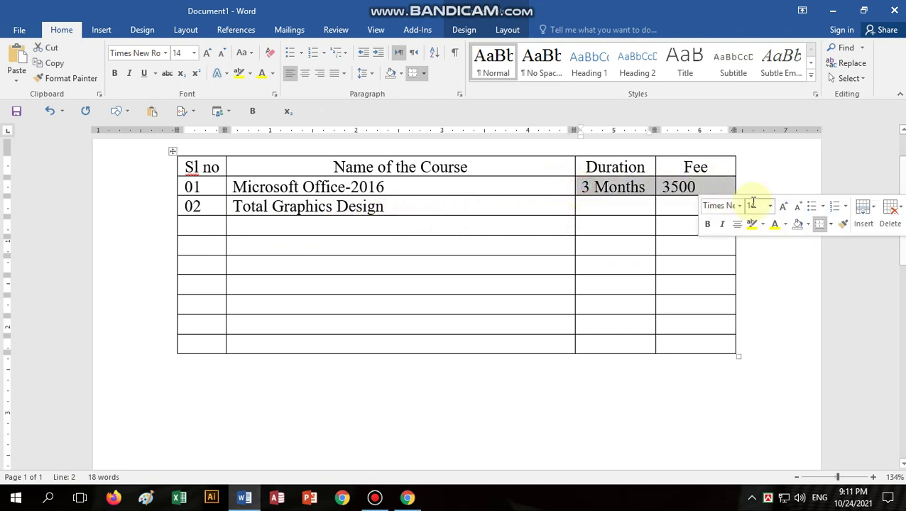
left_click(613, 208)
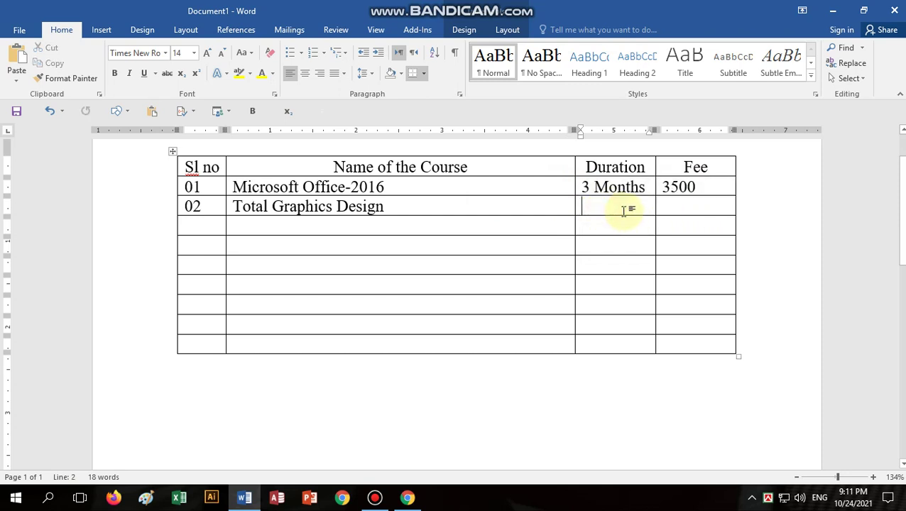
key("ctrl+v")
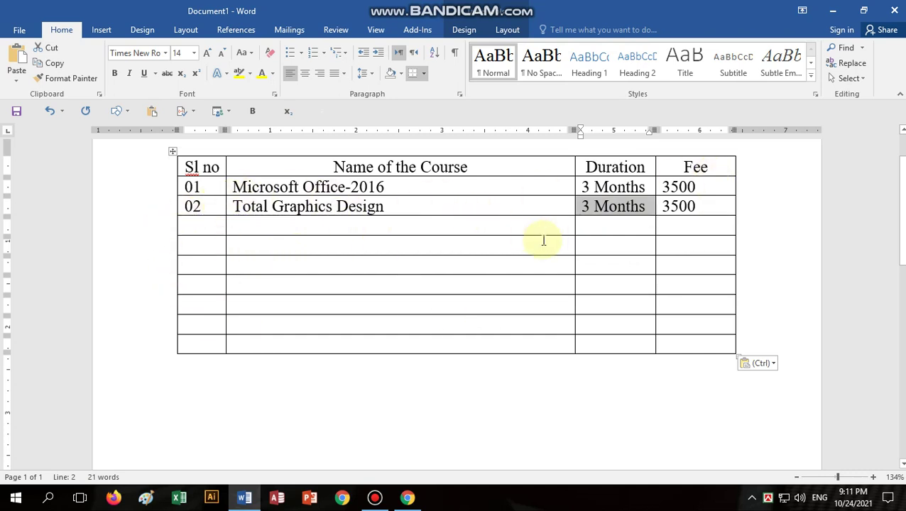
Centre the Duration and Fee values in both rows.
left_click_drag(392, 187, 384, 208)
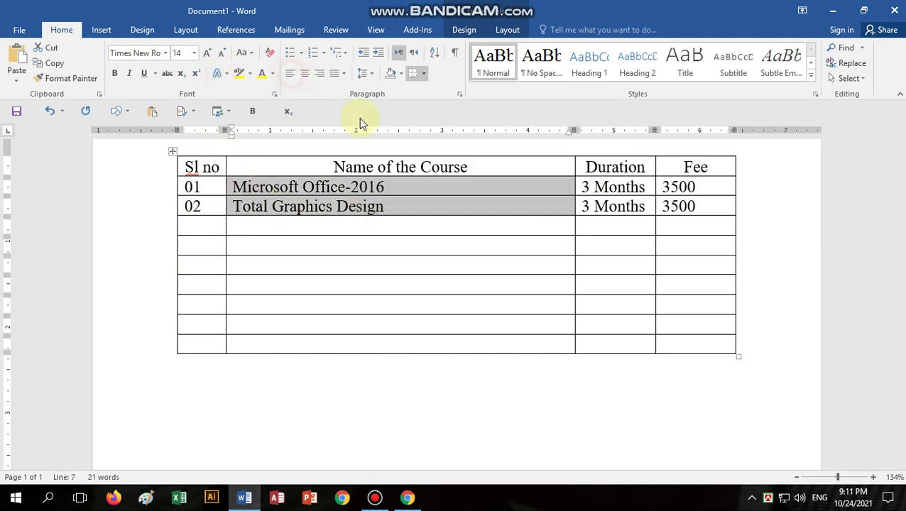
left_click_drag(583, 198, 701, 208)
key("ctrl+z")
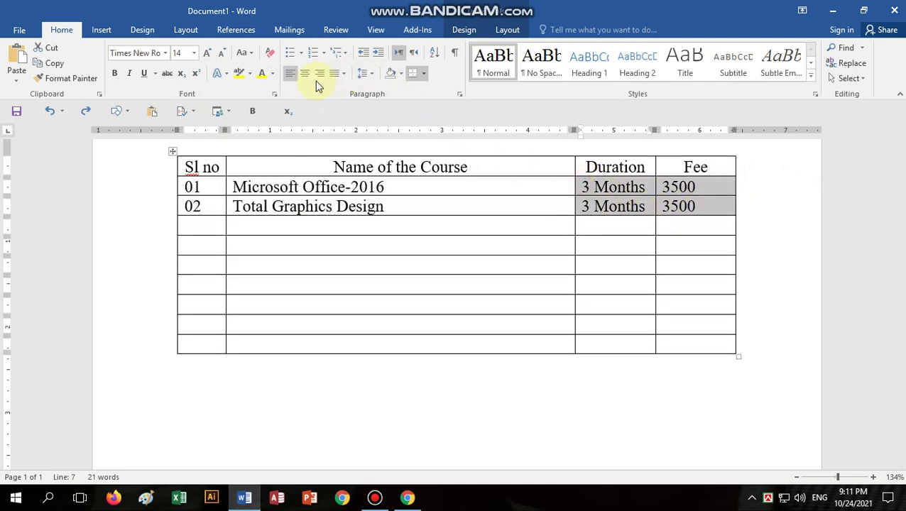
left_click(307, 75)
left_click(381, 243)
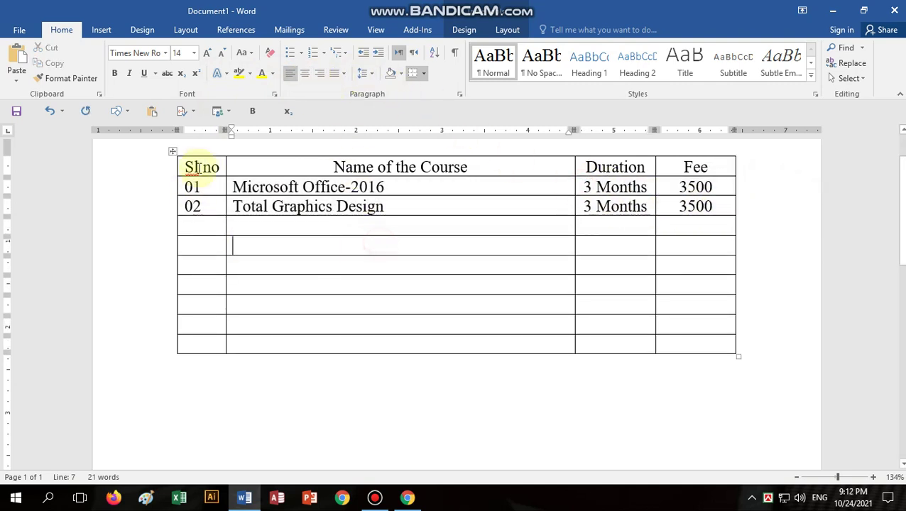
Shade the Sl no column green and the Name of the Course column grey.
left_click_drag(204, 163, 205, 346)
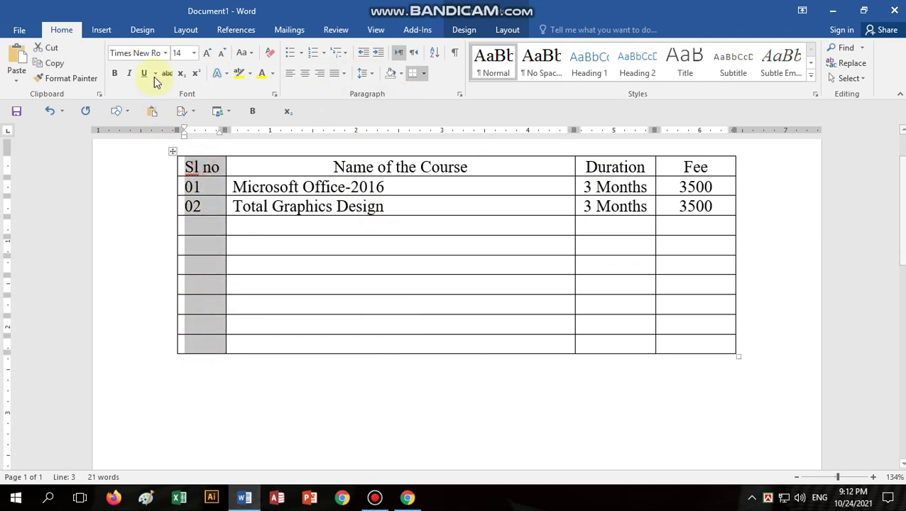
left_click(274, 74)
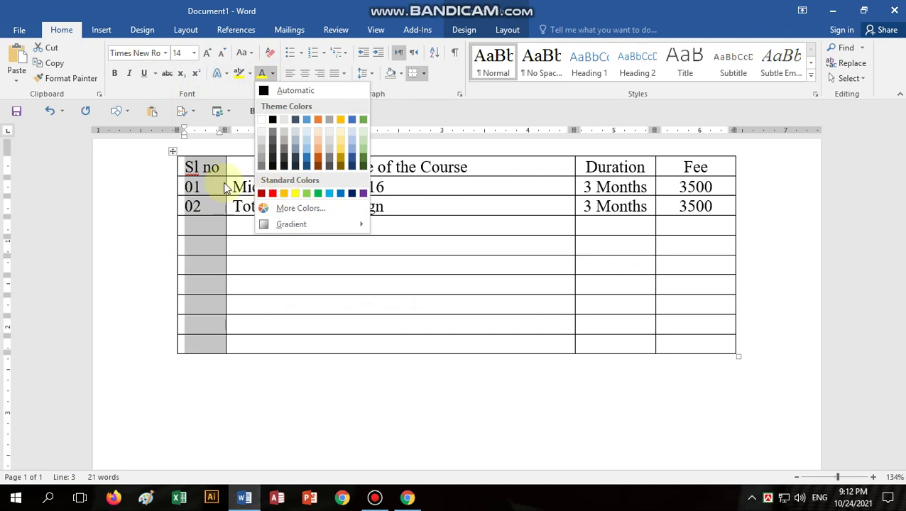
left_click(469, 30)
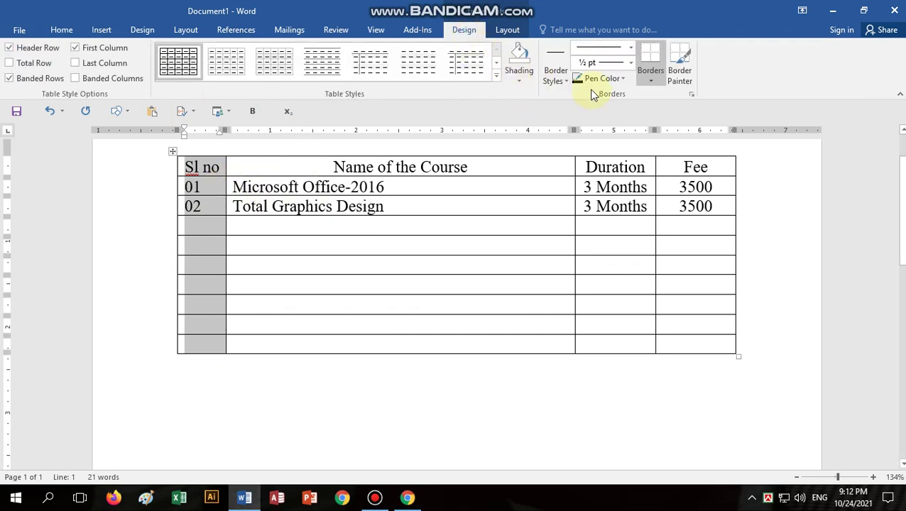
left_click(520, 81)
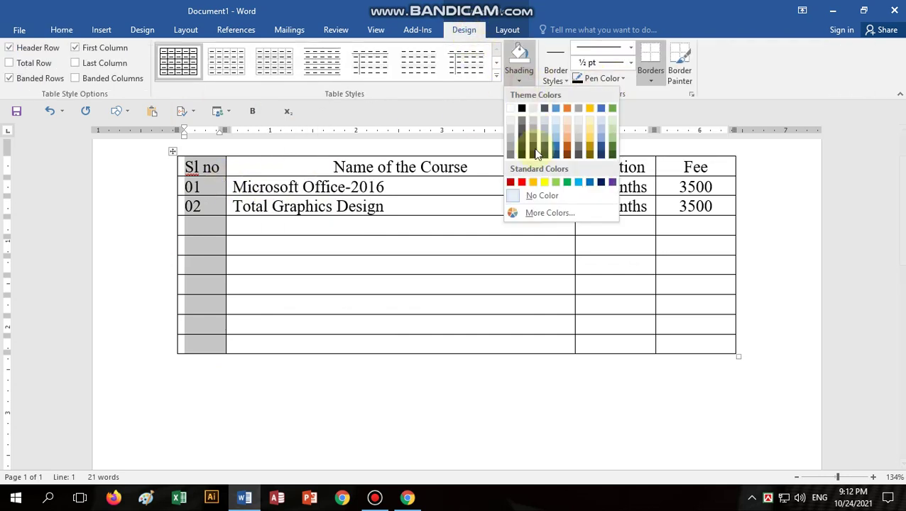
left_click(557, 183)
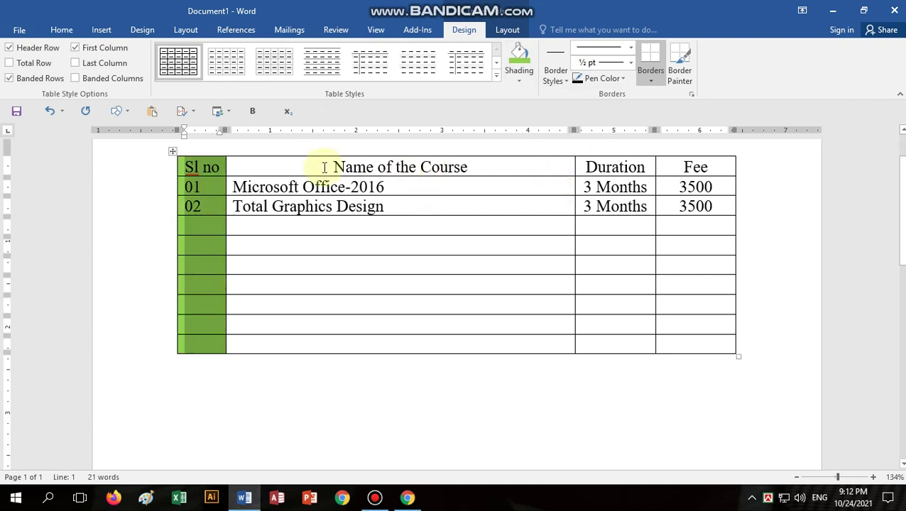
left_click_drag(310, 177, 399, 339)
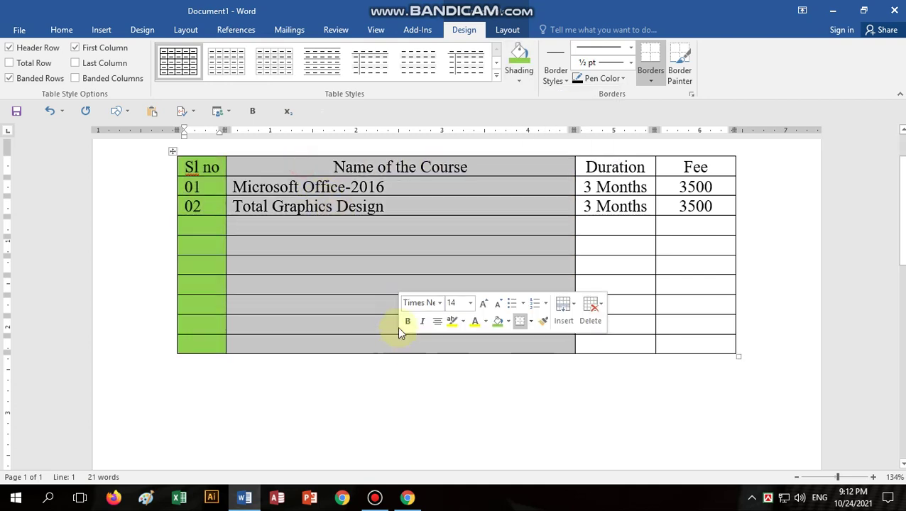
left_click(519, 78)
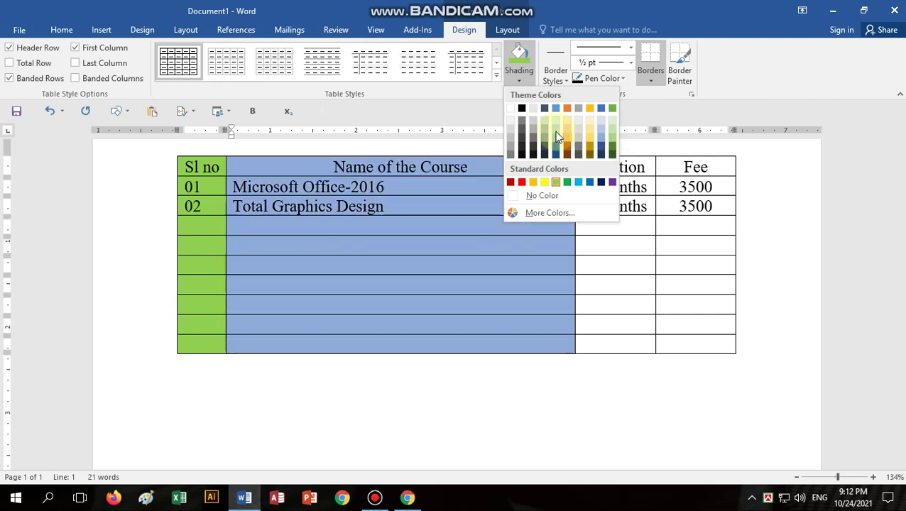
left_click(537, 130)
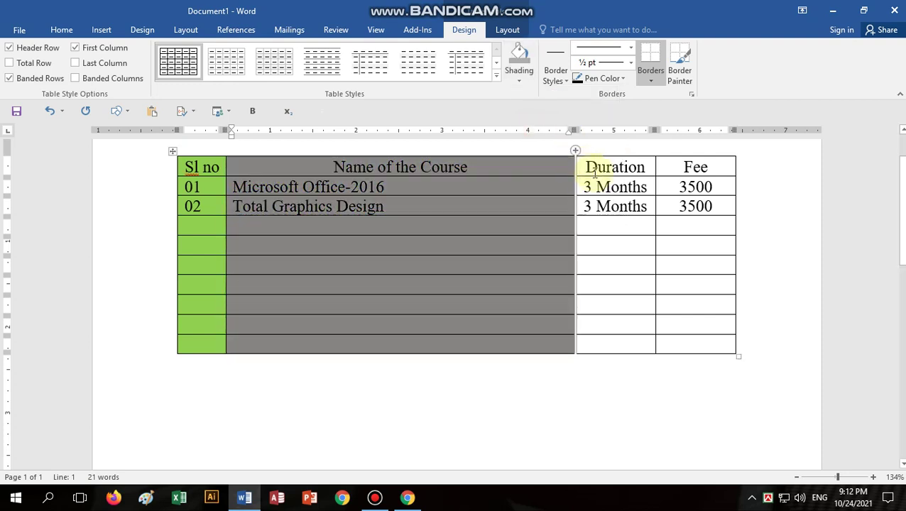
Shade the Duration column light blue and the Fee column a deeper blue.
mouse_move(586, 169)
left_mouse_down()
mouse_move(617, 208)
mouse_move(634, 344)
left_mouse_up()
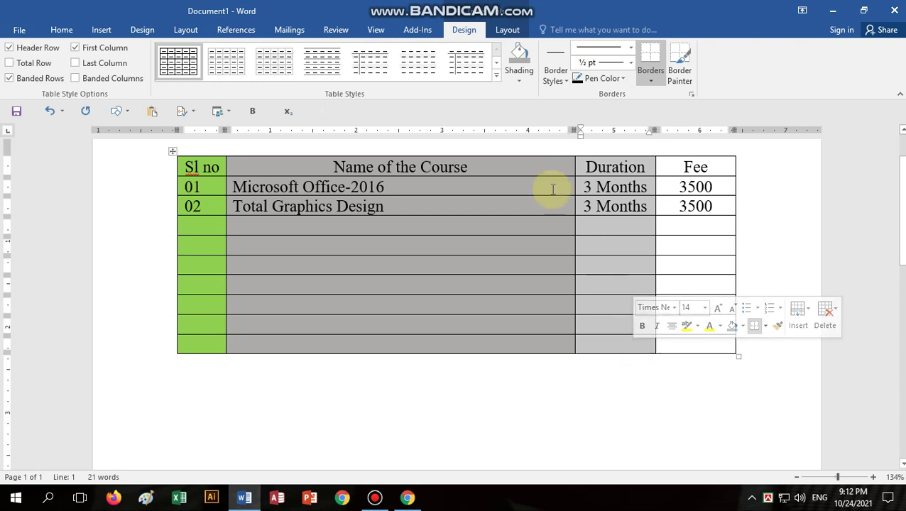
left_click(517, 80)
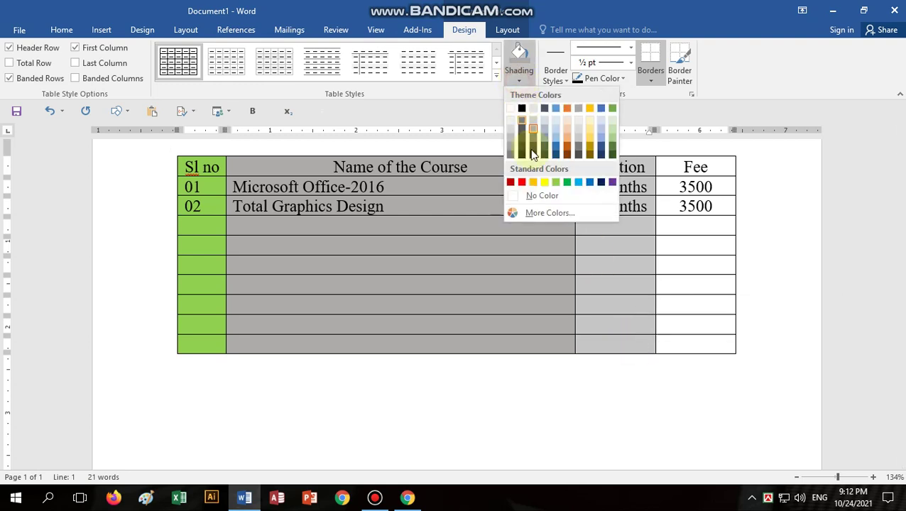
left_click(577, 182)
left_click_drag(678, 197, 710, 346)
left_click(518, 78)
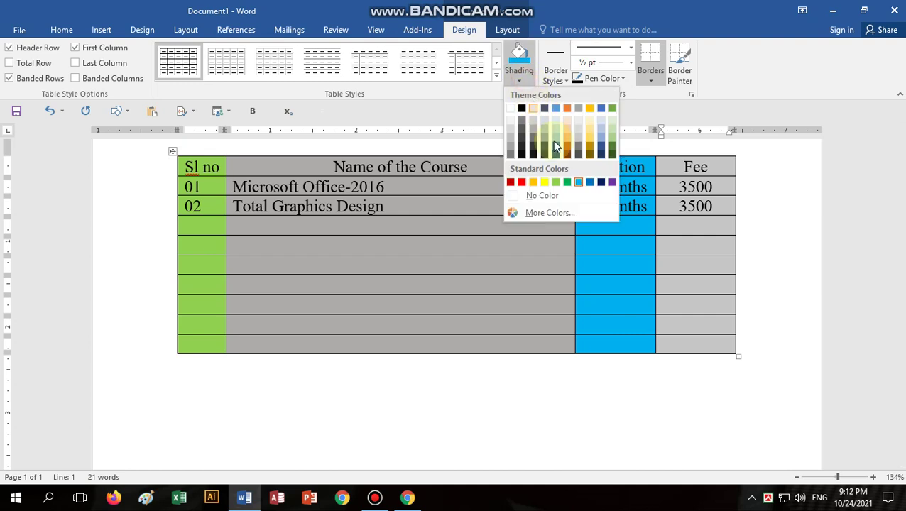
left_click(590, 182)
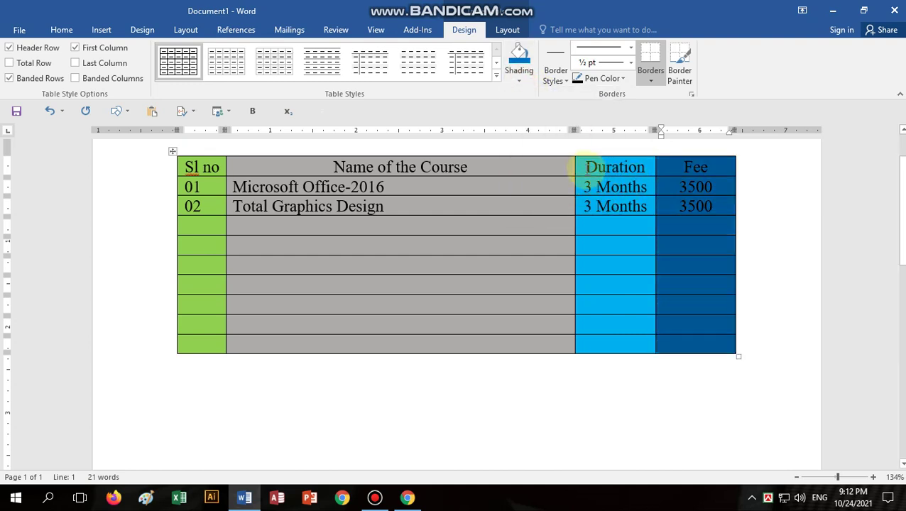
left_click(61, 30)
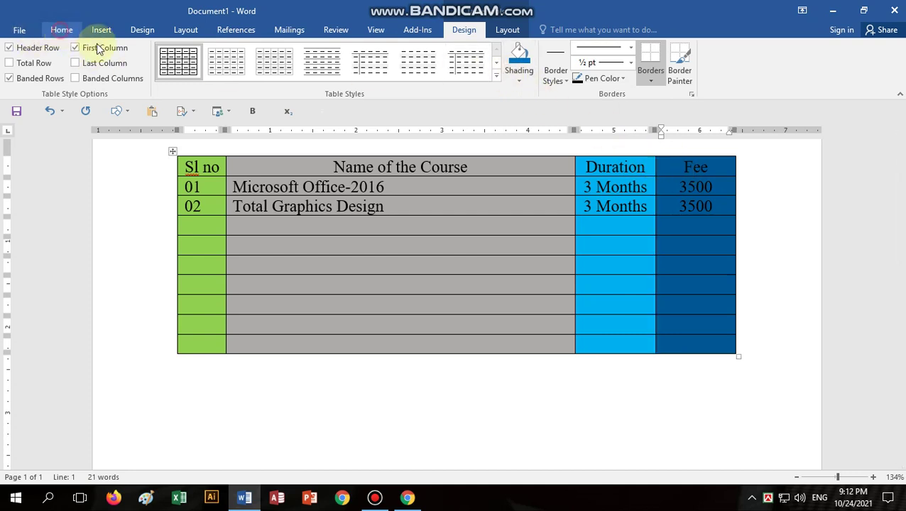
left_click(272, 74)
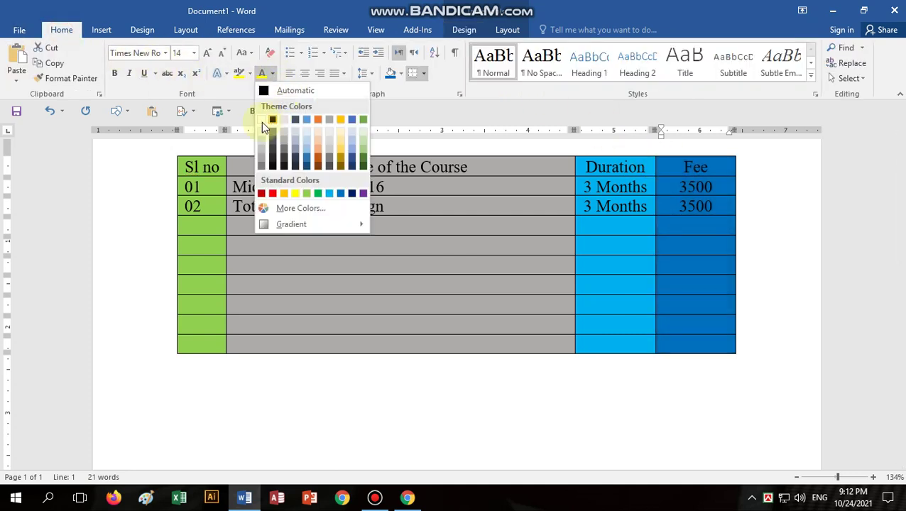
left_click(262, 120)
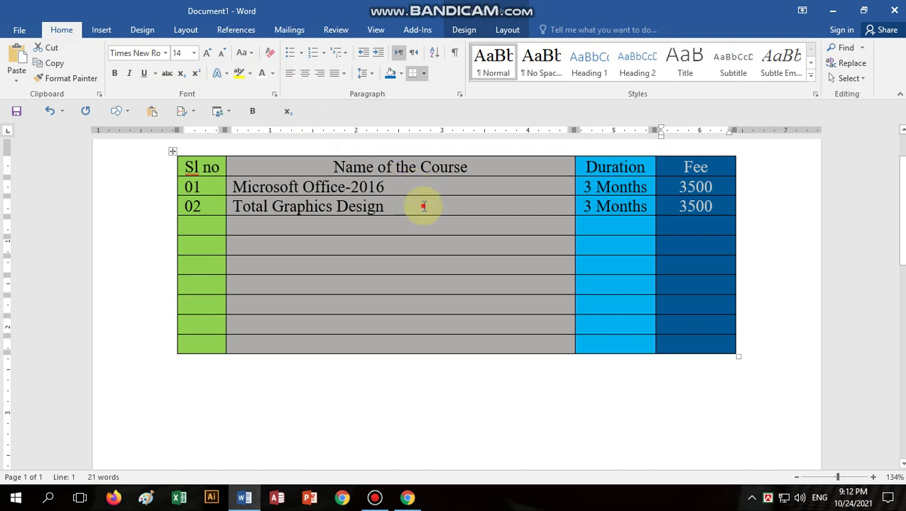
Set the whole table's font colour to yellow, with bold switched back off.
left_click(172, 151)
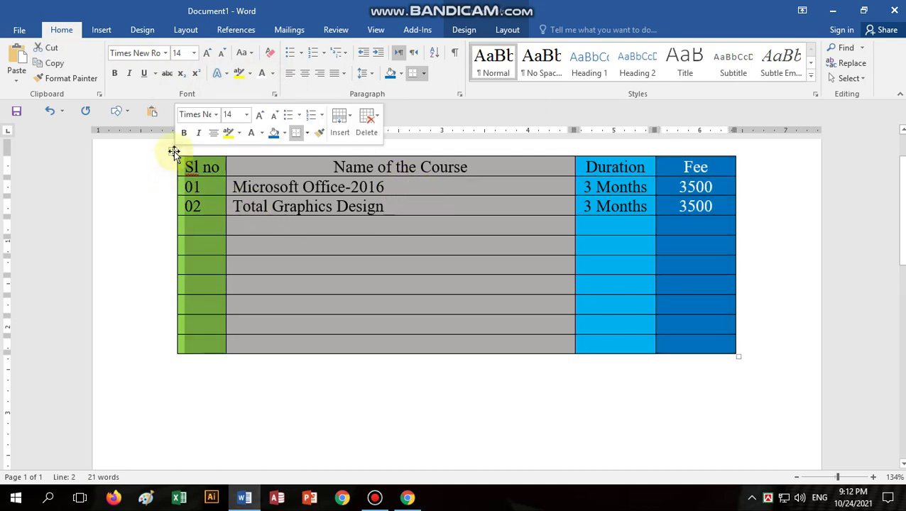
left_click(173, 152)
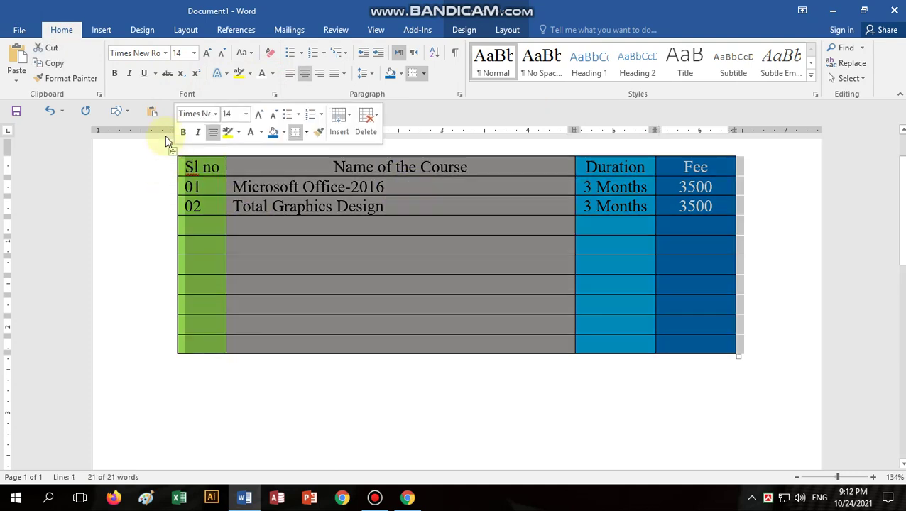
left_click(262, 73)
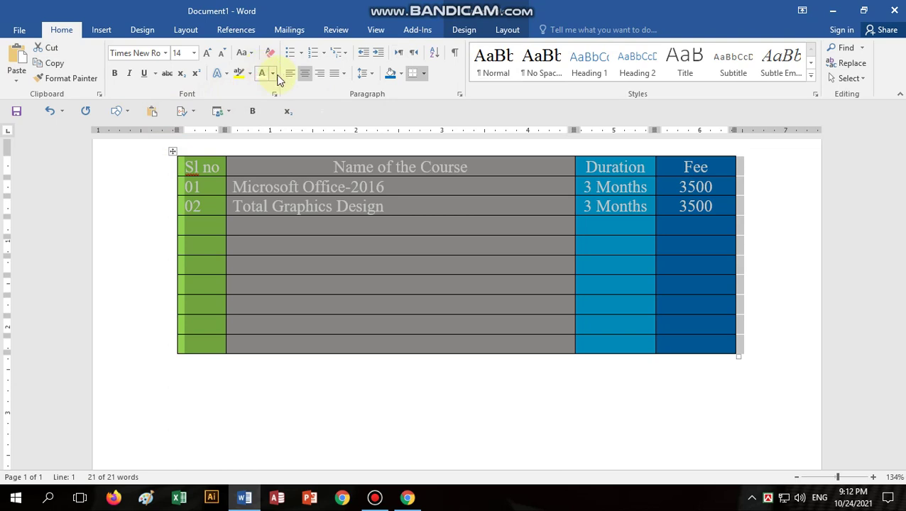
left_click(273, 74)
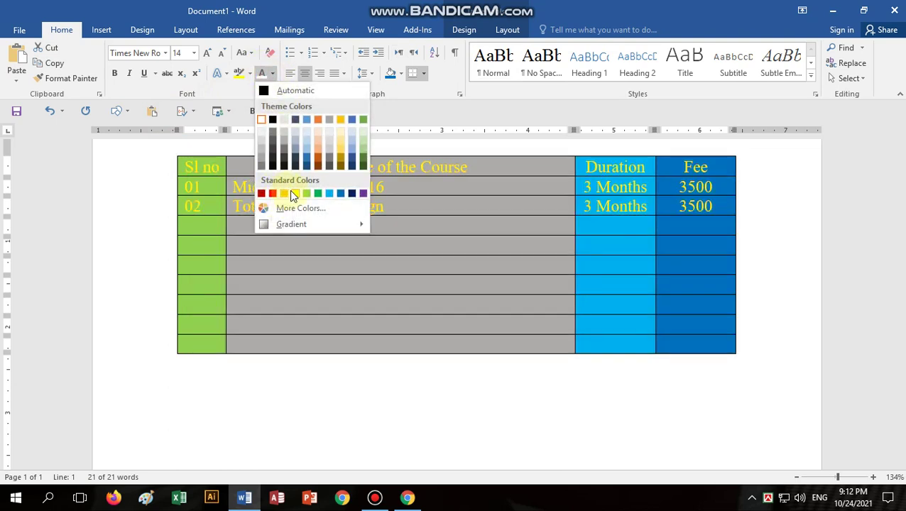
left_click(290, 192)
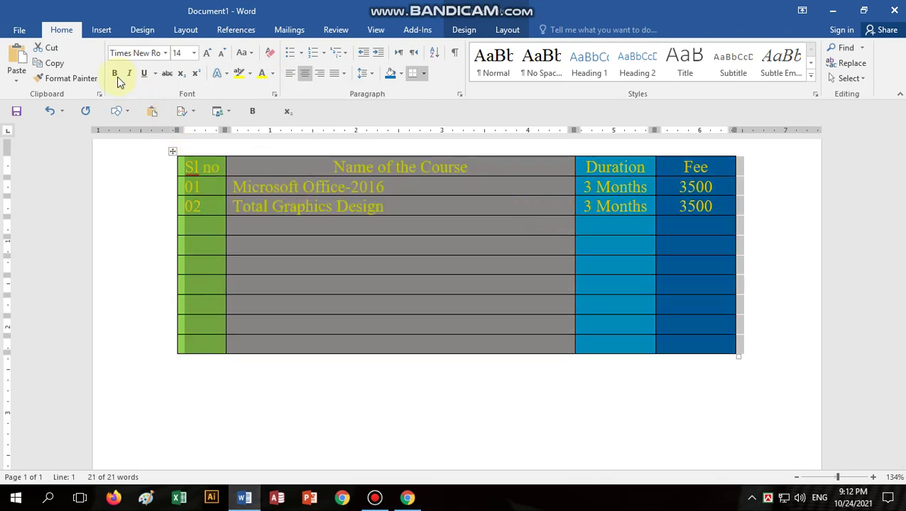
left_click(115, 73)
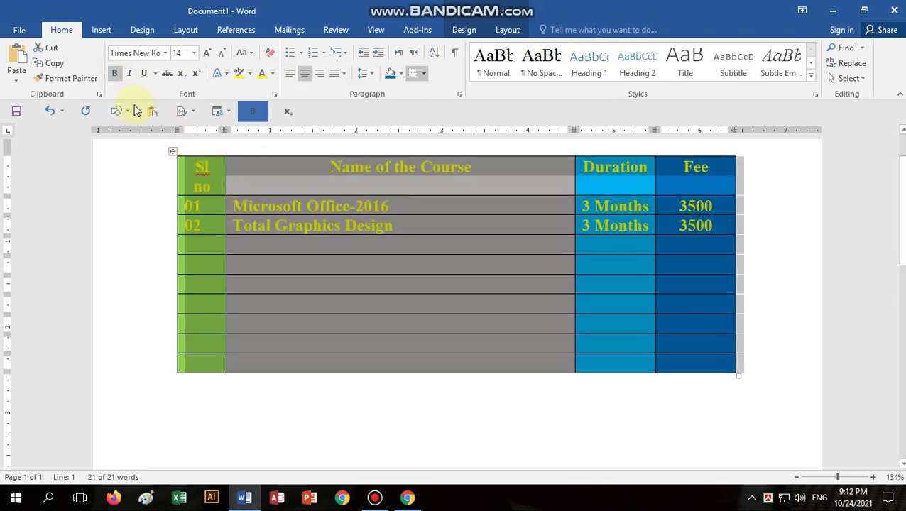
left_click(114, 73)
left_click(299, 188)
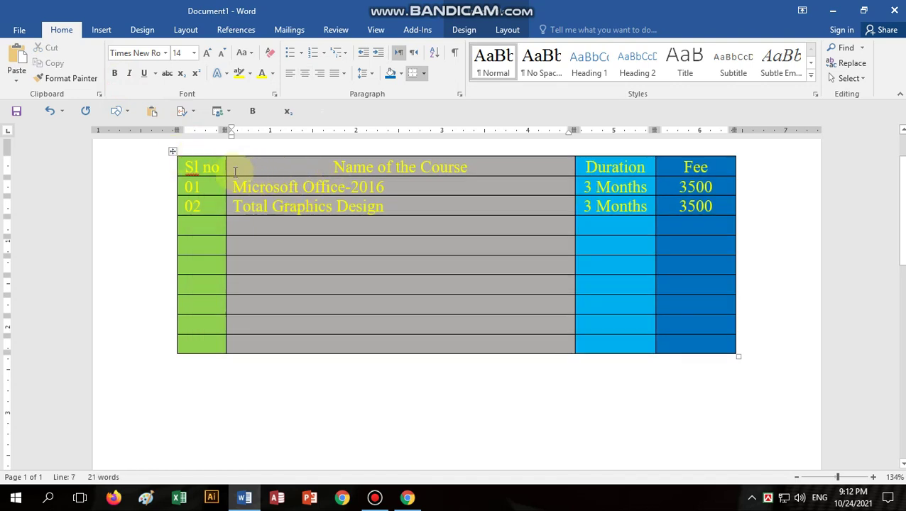
left_click(173, 154)
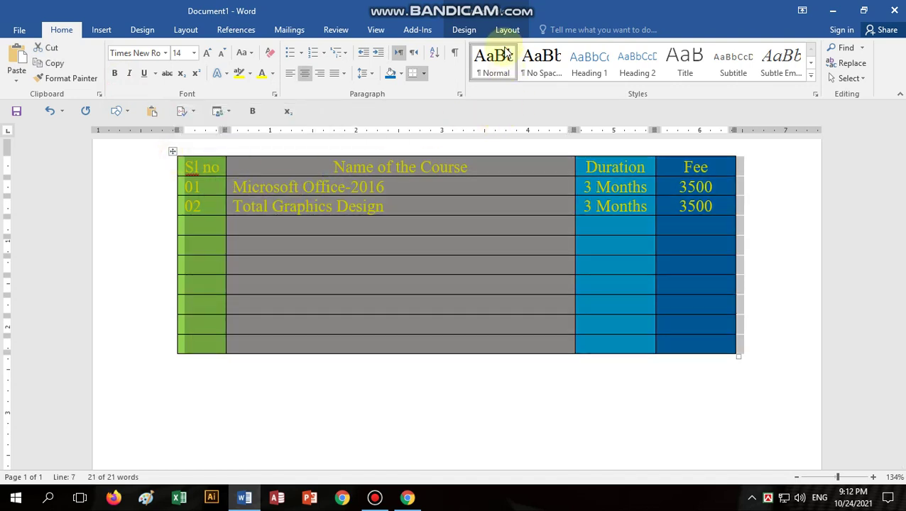
left_click(463, 30)
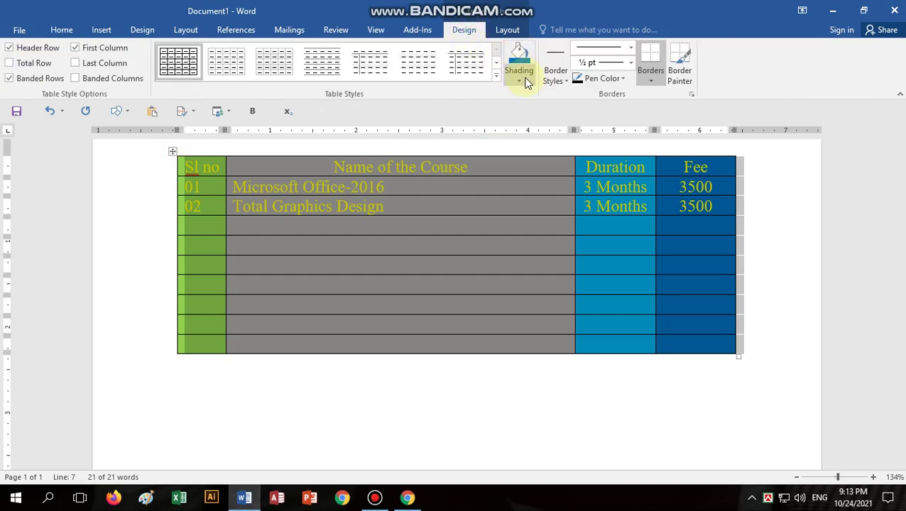
Fill the whole table with light grey shading and set its text to Automatic black.
left_click(522, 80)
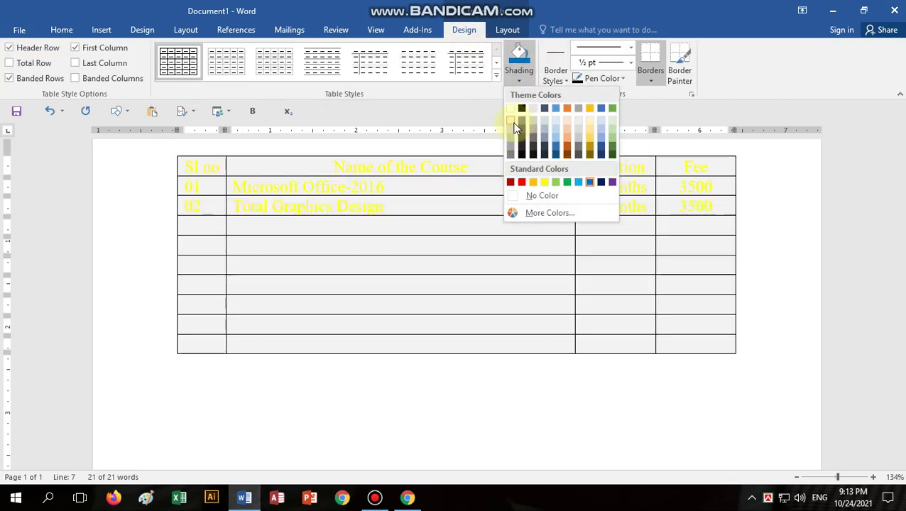
left_click(510, 130)
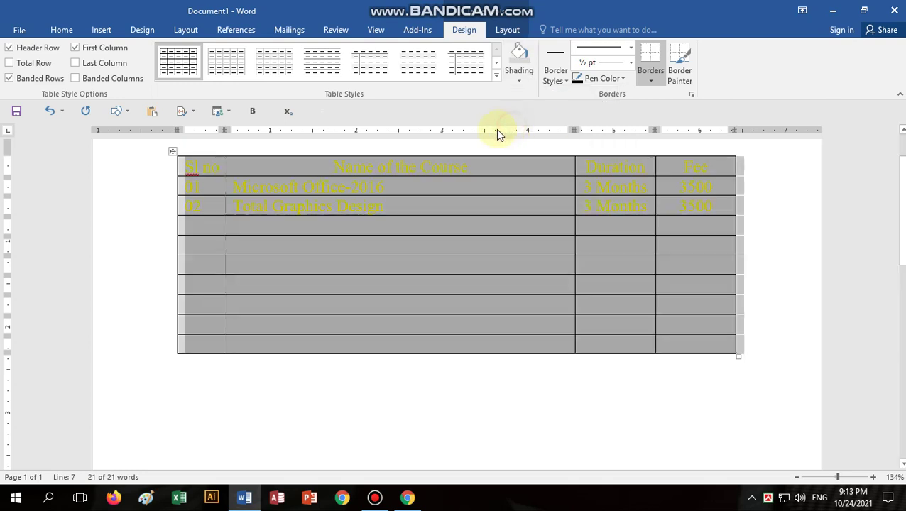
left_click(62, 28)
left_click(275, 75)
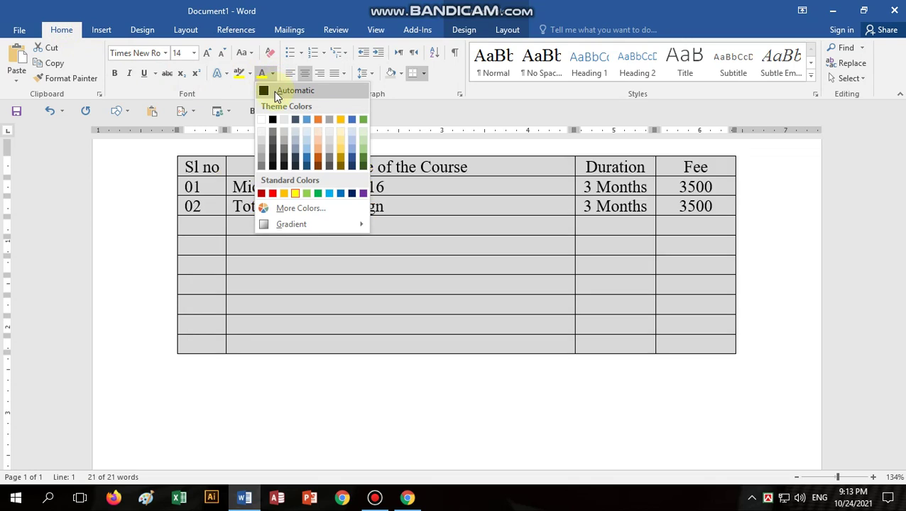
left_click(277, 91)
left_click(404, 269)
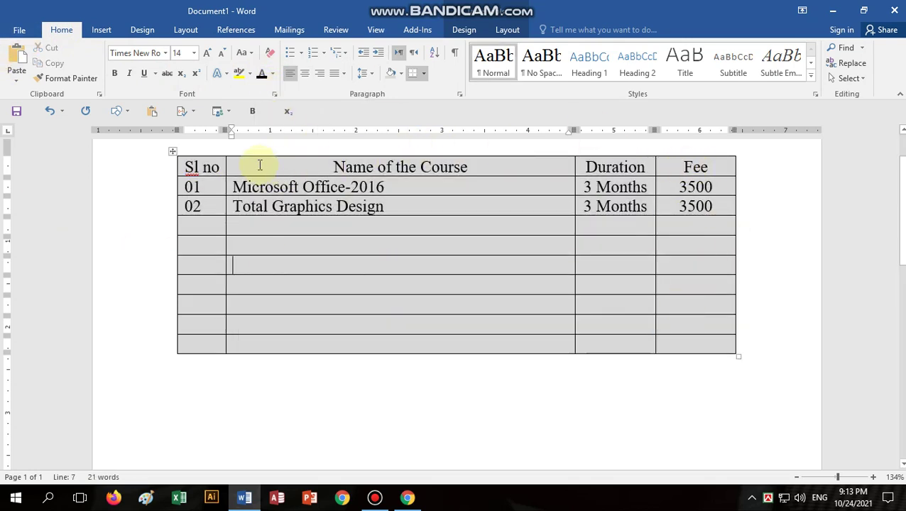
Apply the green grid table style to the course table.
left_click(174, 153)
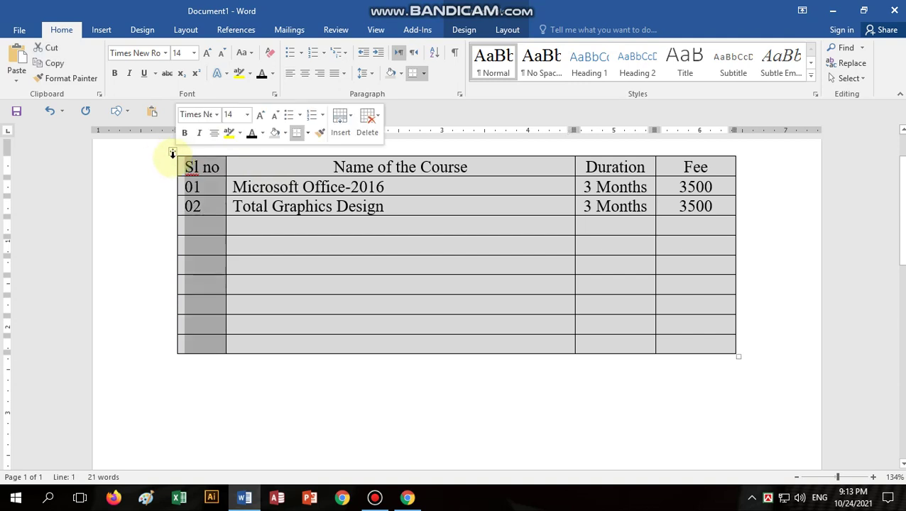
left_click(303, 203)
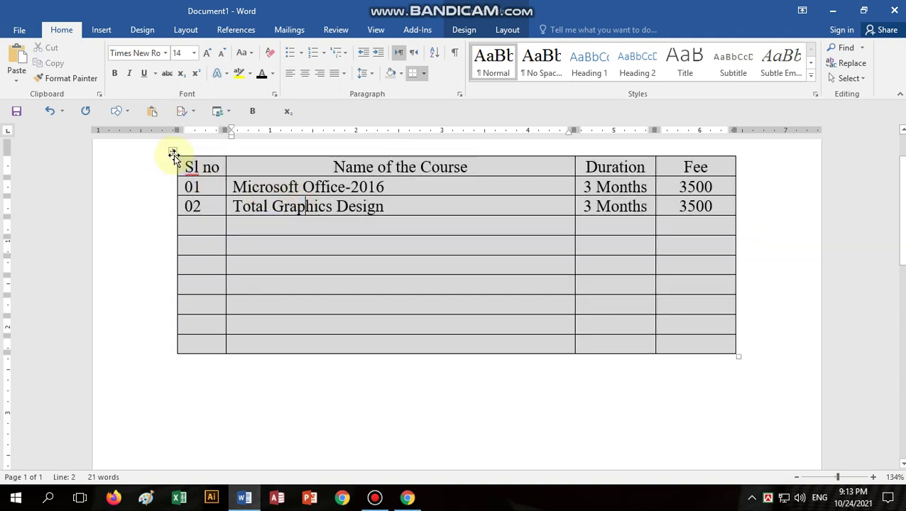
left_click(172, 152)
left_click(464, 29)
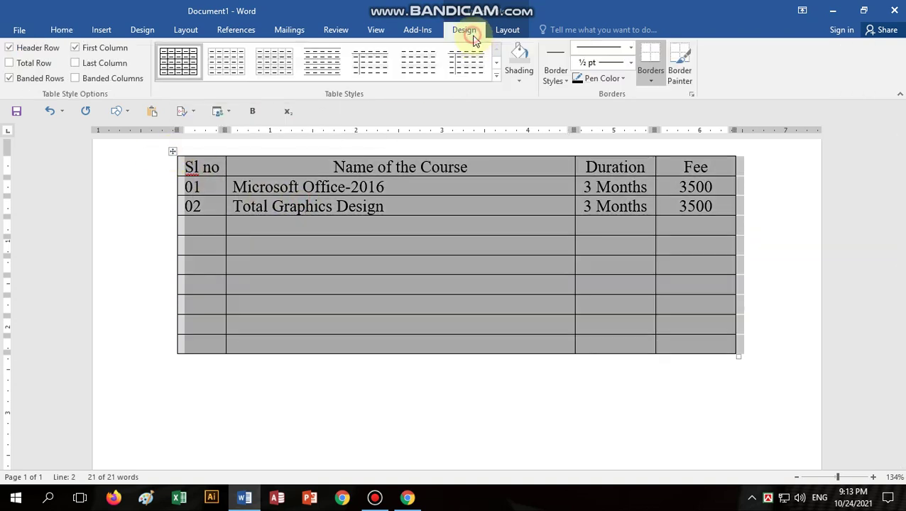
left_click(497, 80)
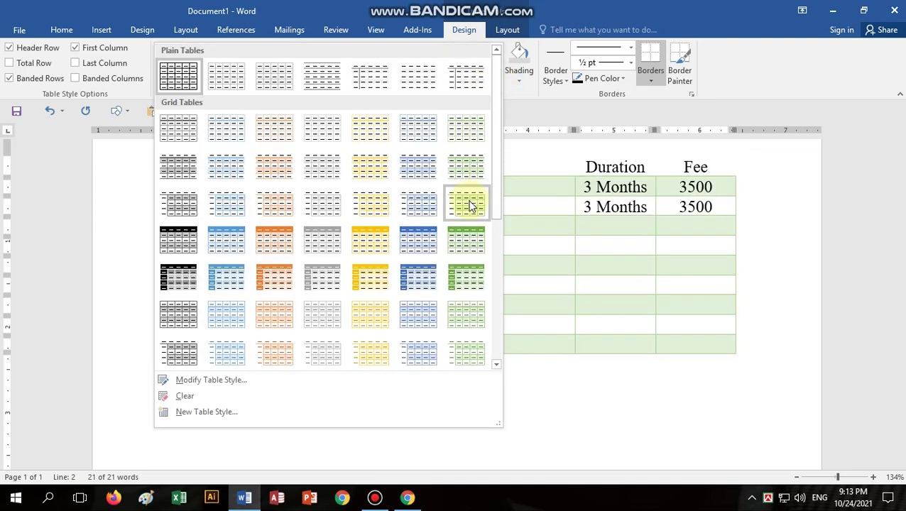
left_click(455, 240)
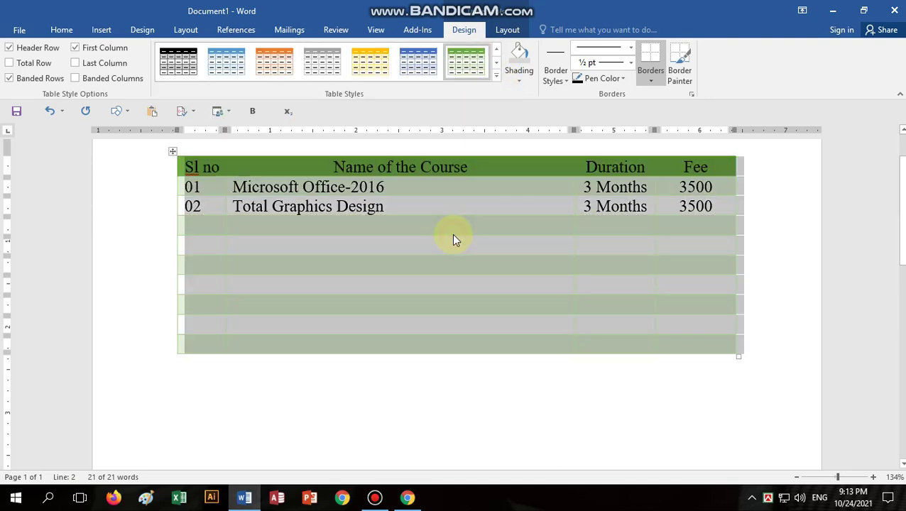
Select the whole course table and delete it.
left_click(751, 242)
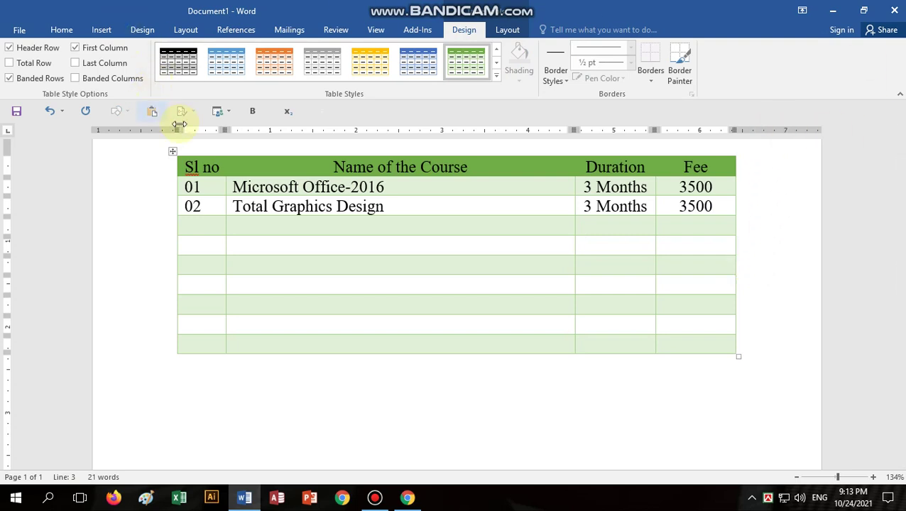
left_click(172, 151)
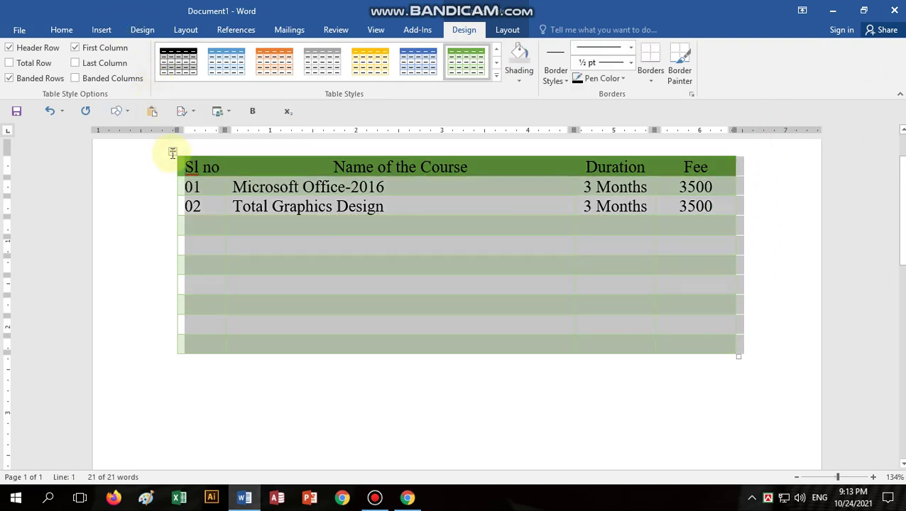
key("BackSpace")
Insert the Calendar 2 quick table, enlarge it, and append -2021 to the MAY heading.
left_click(101, 29)
left_click(87, 71)
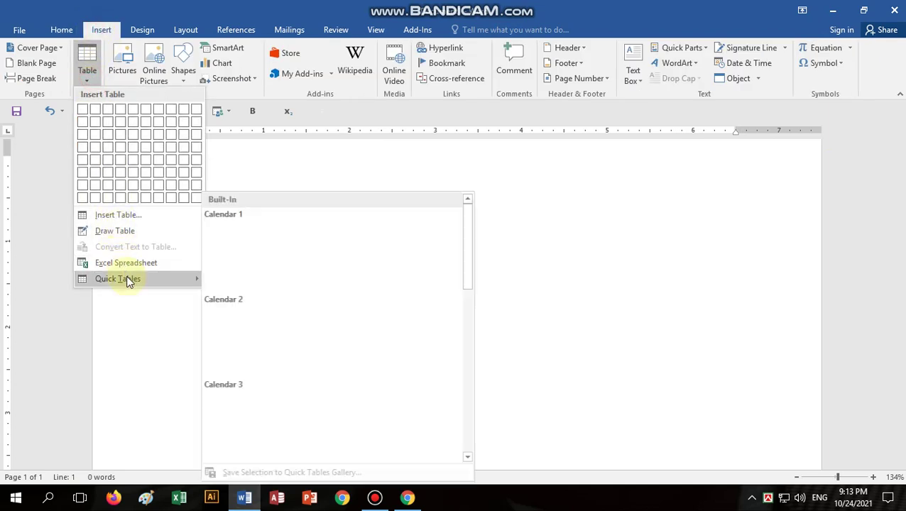
mouse_move(118, 278)
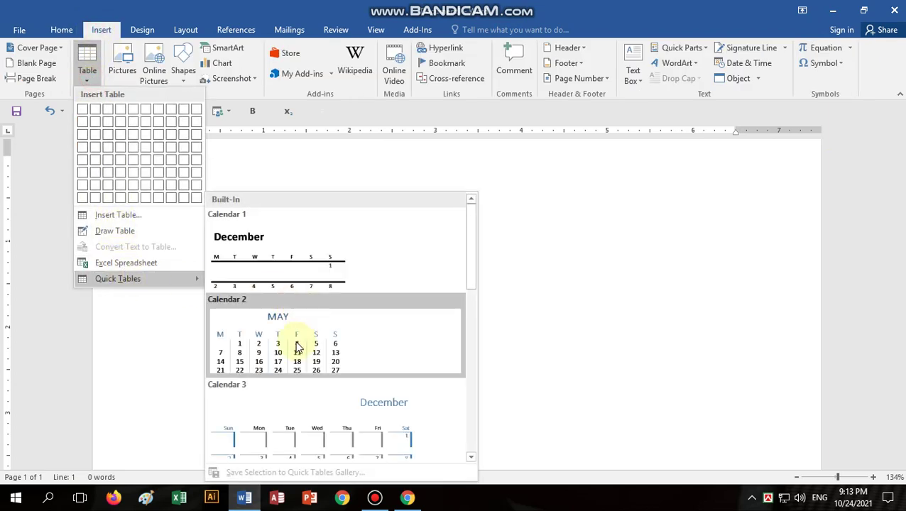
left_click(295, 340)
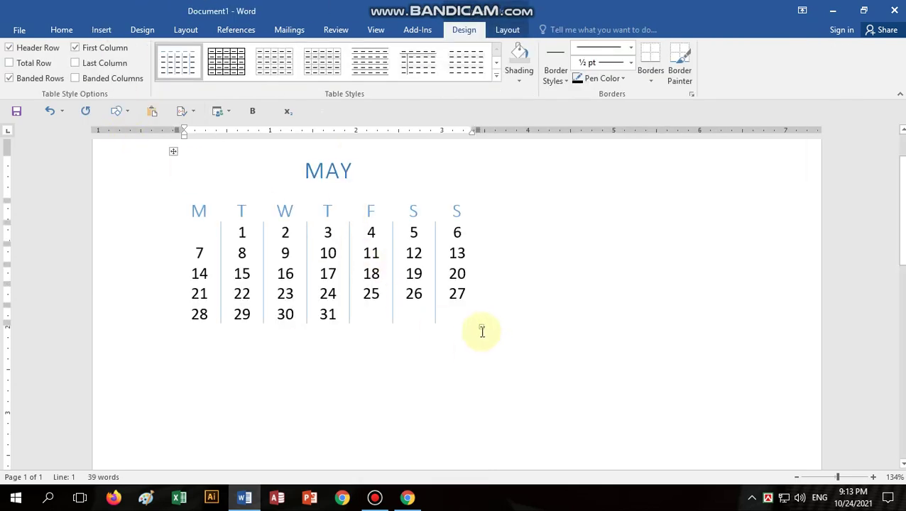
left_click_drag(480, 325, 578, 403)
left_click(419, 176)
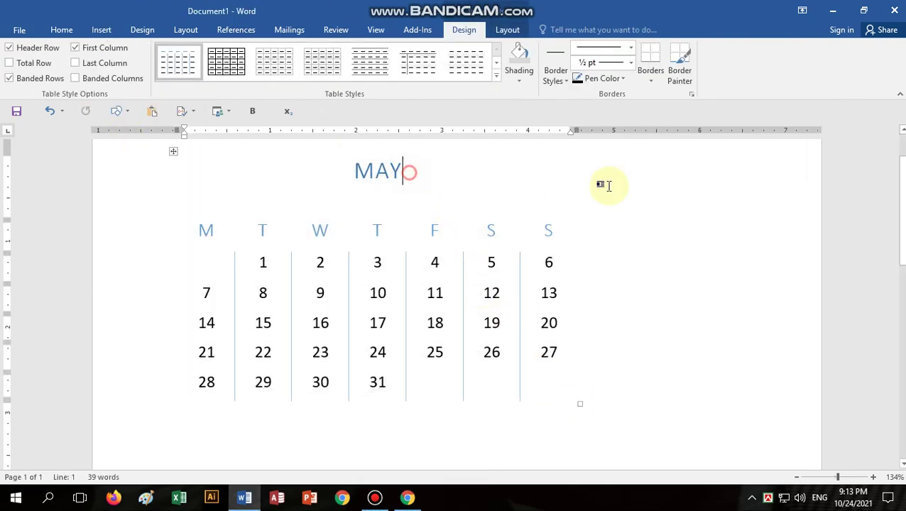
type("-2")
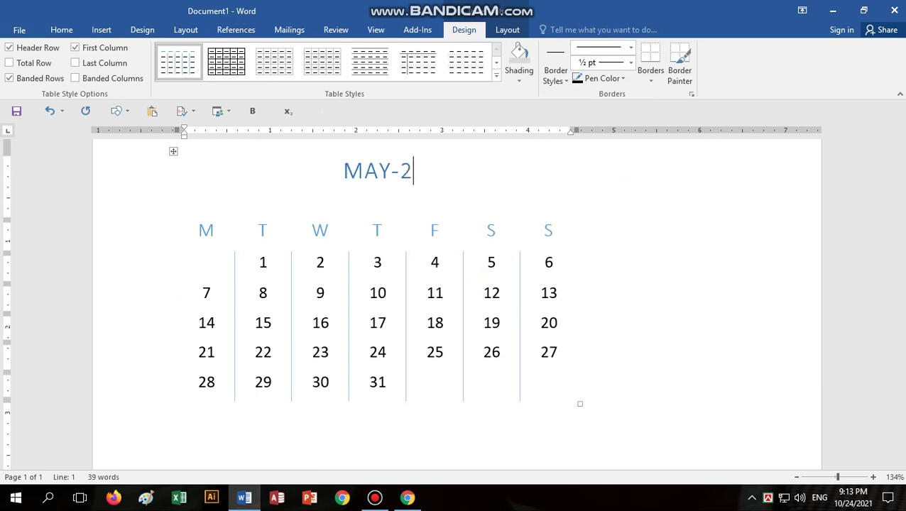
type("021")
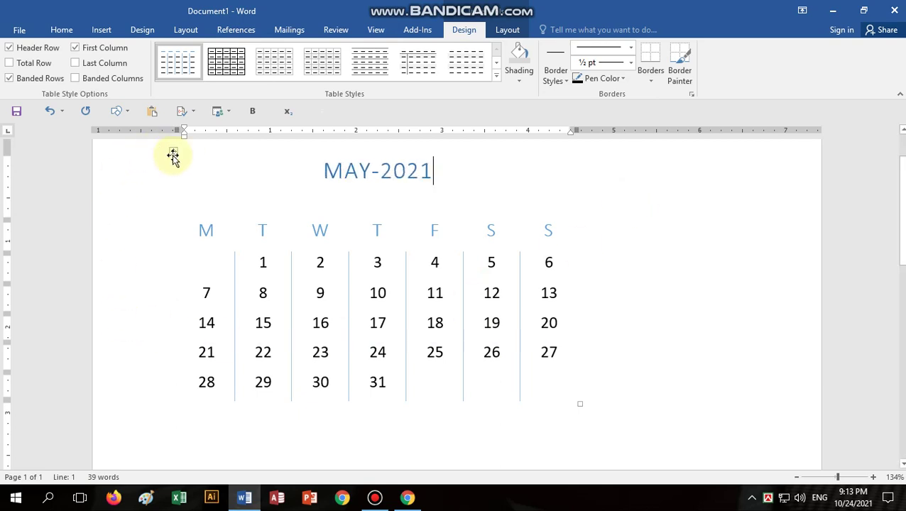
Apply red 2¼ pt All Borders to the whole calendar table, then deselect it.
left_click(174, 151)
left_click(631, 62)
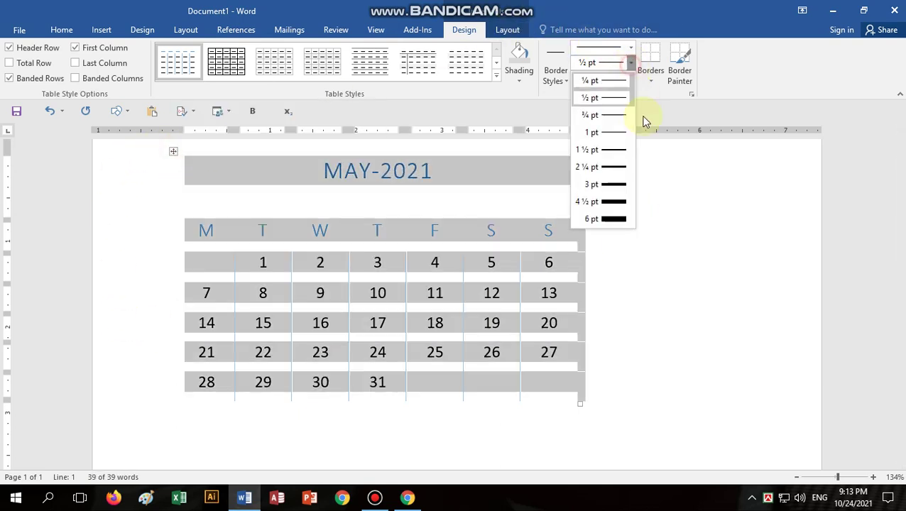
left_click(614, 167)
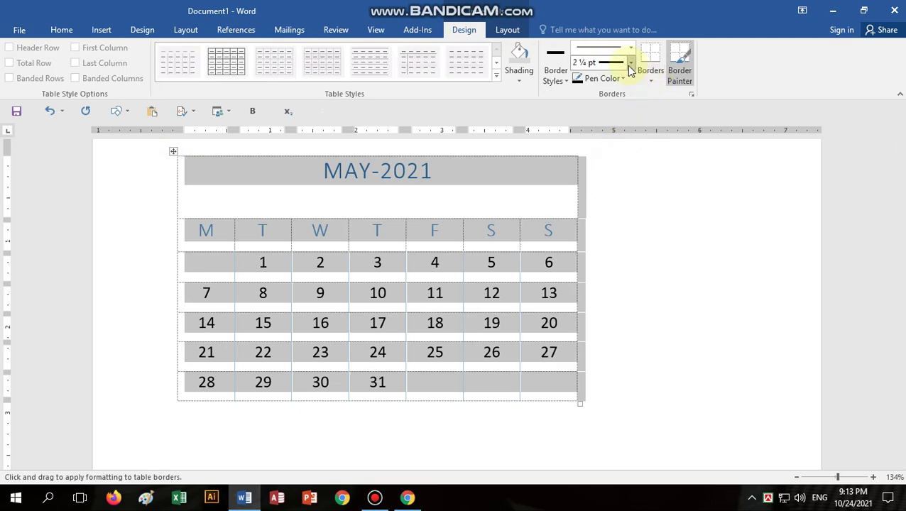
left_click(616, 78)
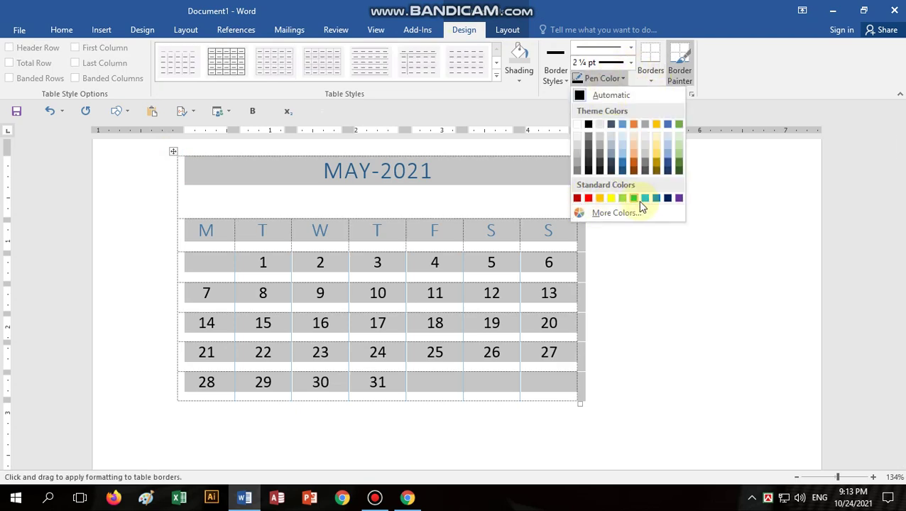
left_click(589, 198)
left_click(651, 80)
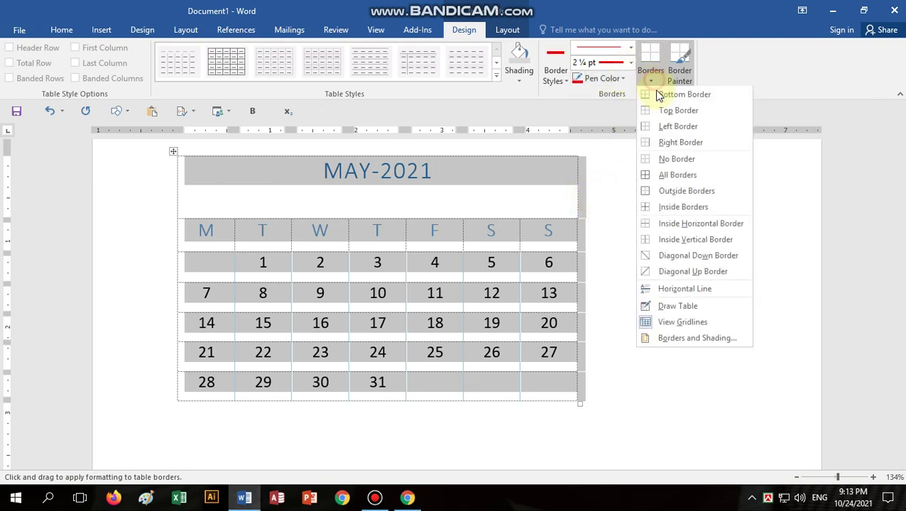
left_click(667, 176)
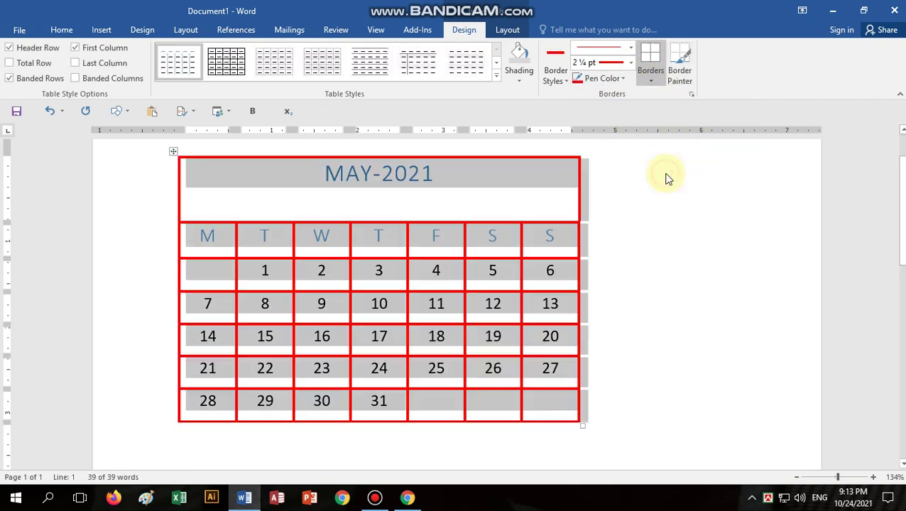
left_click(390, 271)
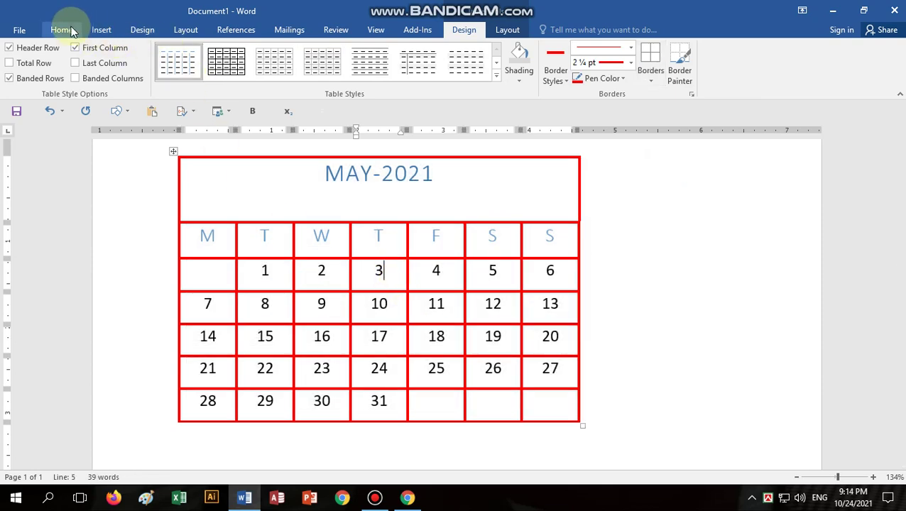
Insert the old_wooden_house picture and set its wrapping to In Front of Text.
left_click(99, 30)
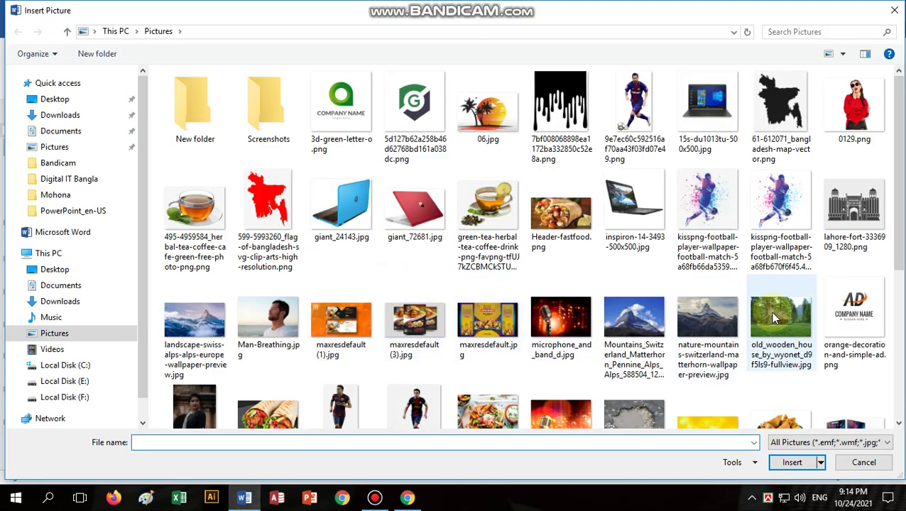
left_click(787, 317)
left_click(792, 463)
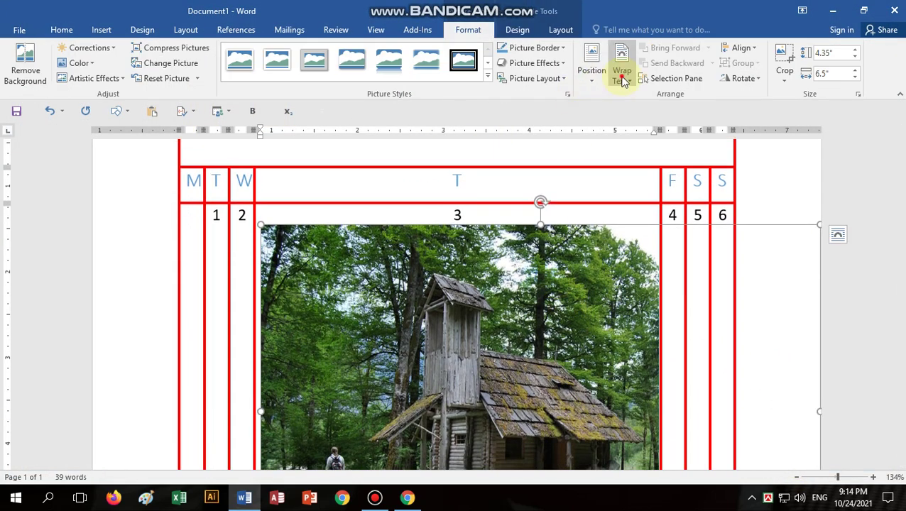
left_click(622, 80)
left_click(649, 305)
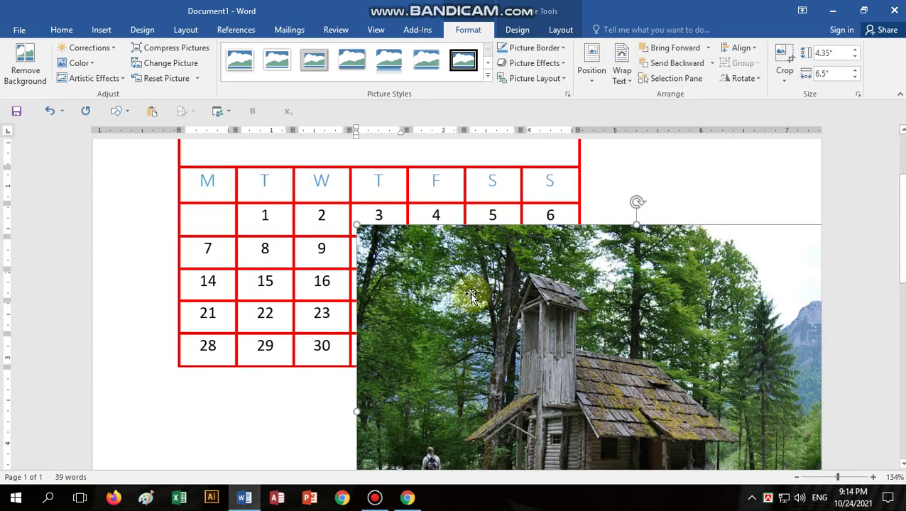
Move the photo over the calendar and resize it to 4.66" wide by 3.09" tall.
left_click_drag(356, 226, 607, 400)
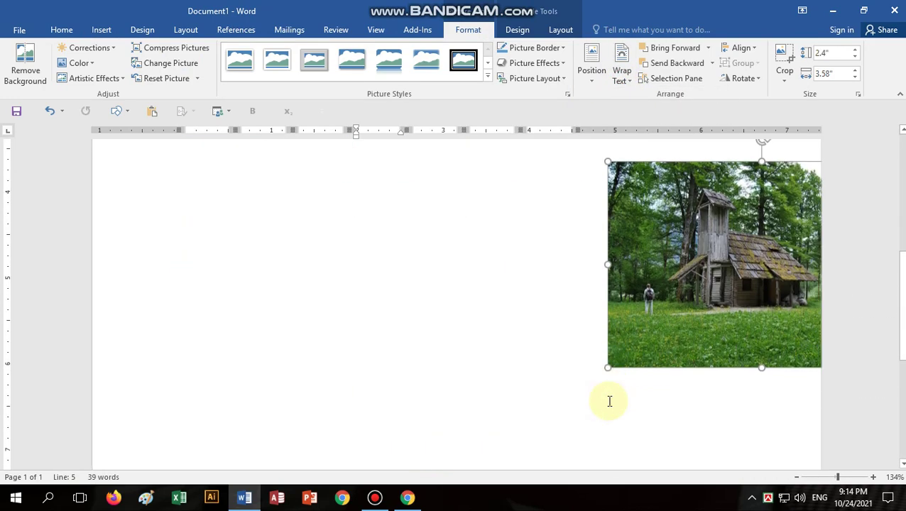
left_click_drag(680, 280, 294, 331)
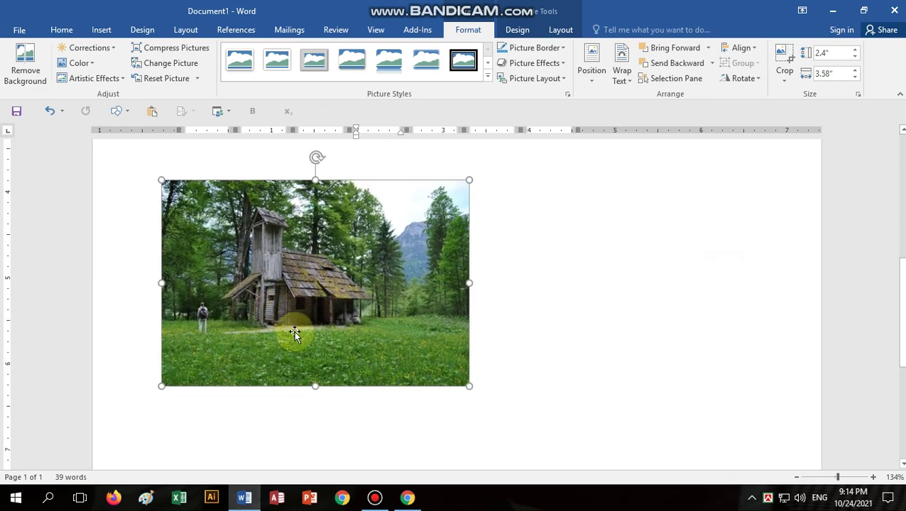
scroll(289, 291, "up", 3)
left_click_drag(288, 291, 282, 279)
scroll(283, 284, "up", 2)
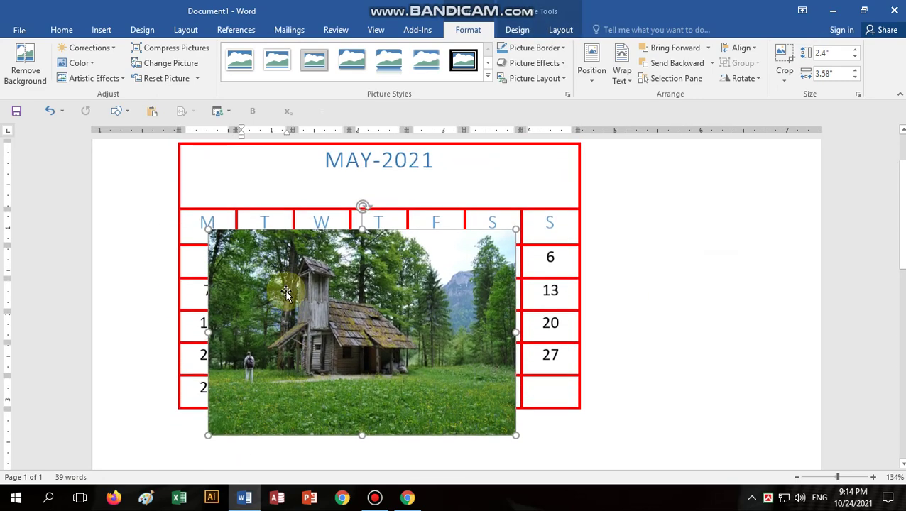
scroll(277, 287, "up", 1)
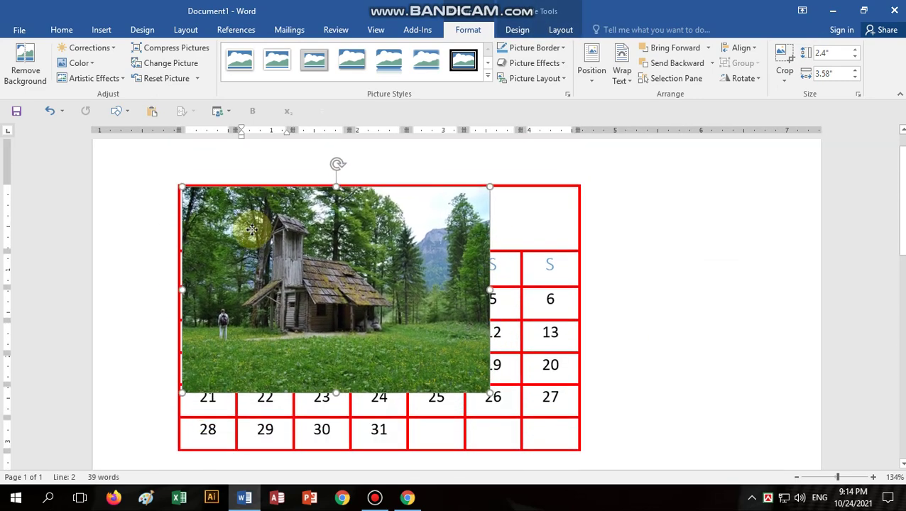
left_click_drag(487, 291, 579, 289)
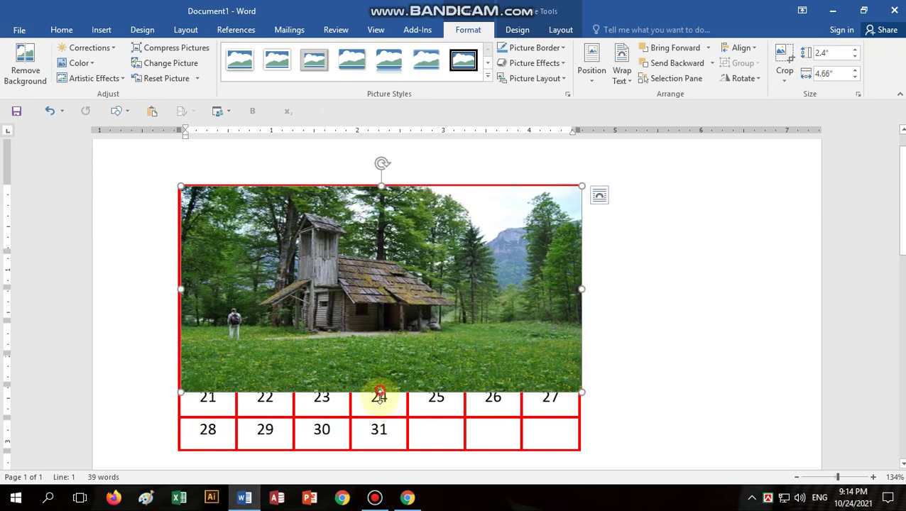
left_click_drag(381, 393, 381, 451)
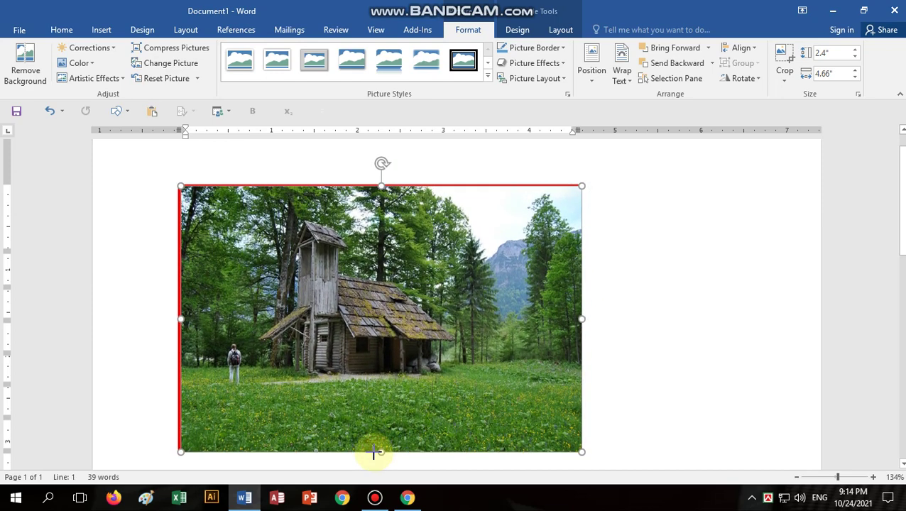
Recolor the house photo to Washout and set its wrapping to Behind Text.
left_click(82, 65)
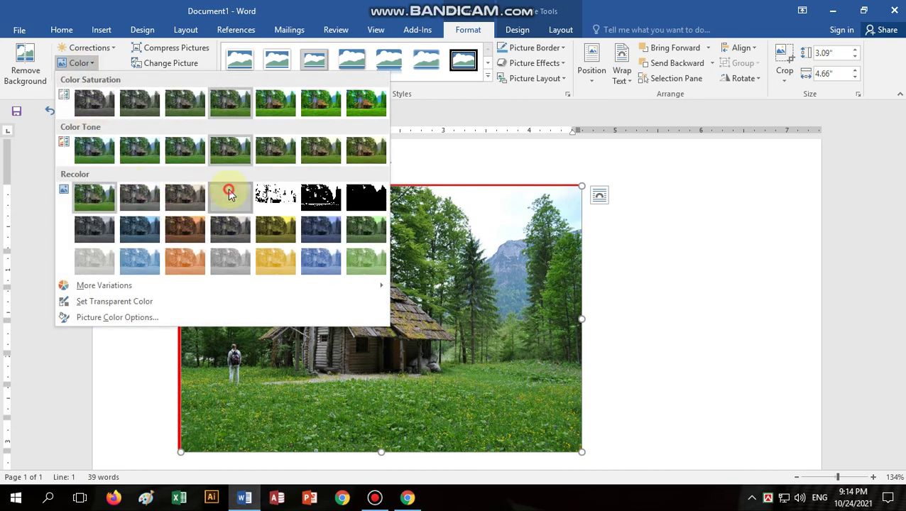
left_click(229, 196)
left_click(621, 75)
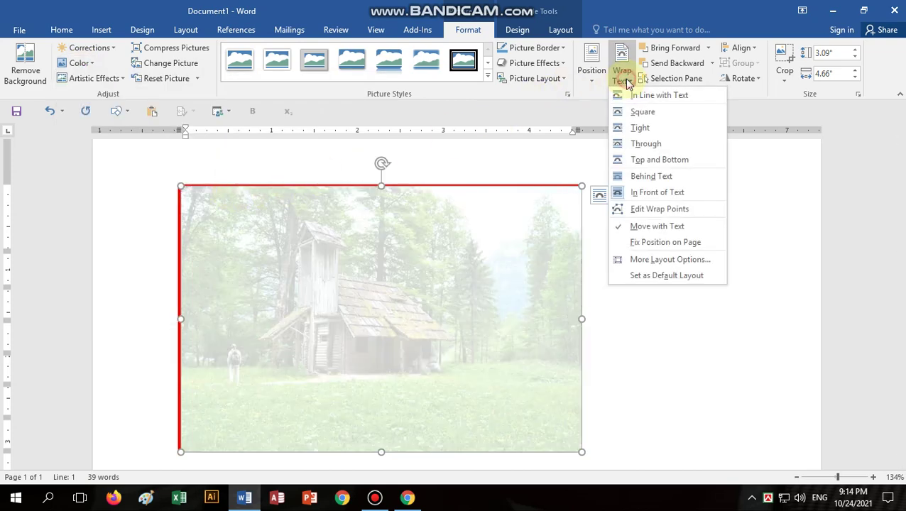
left_click(654, 179)
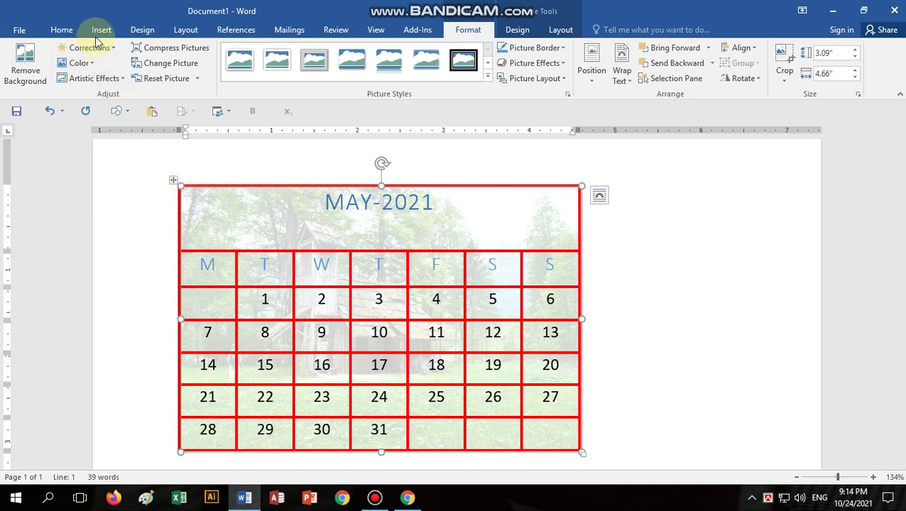
From the Insert tab, open the Table dropdown, after briefly opening and closing Quick Tables.
left_click(61, 29)
left_click(101, 29)
left_click(98, 77)
mouse_move(118, 278)
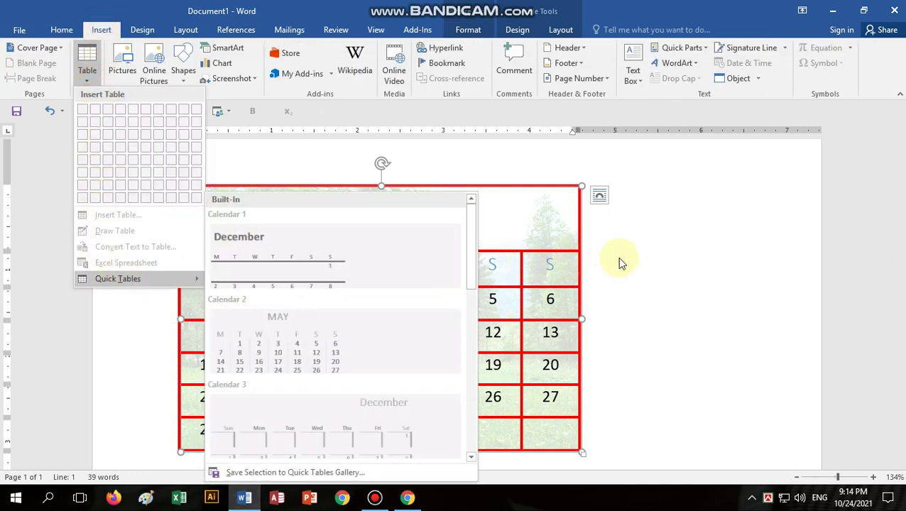
left_click(666, 263)
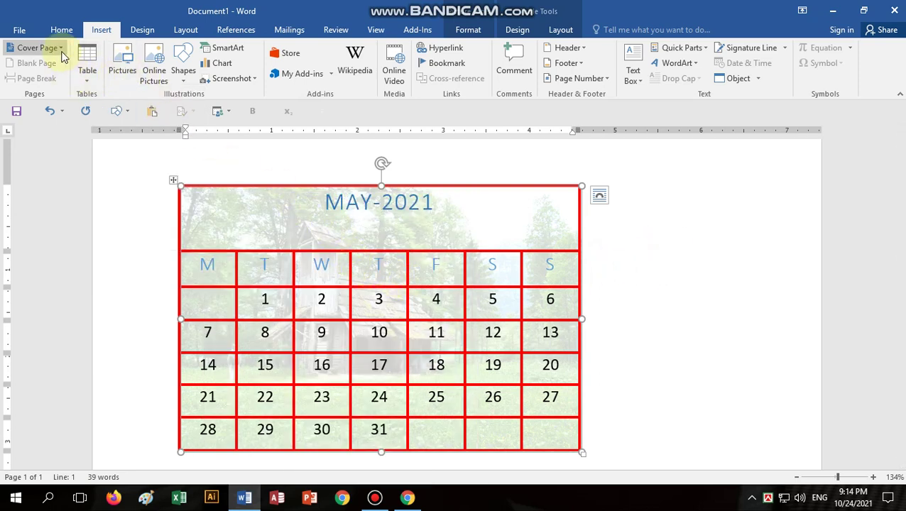
left_click(89, 84)
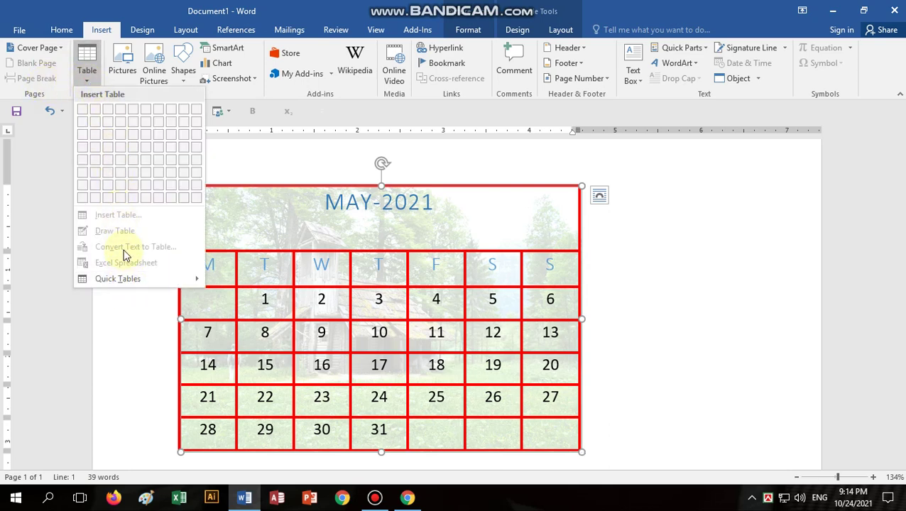